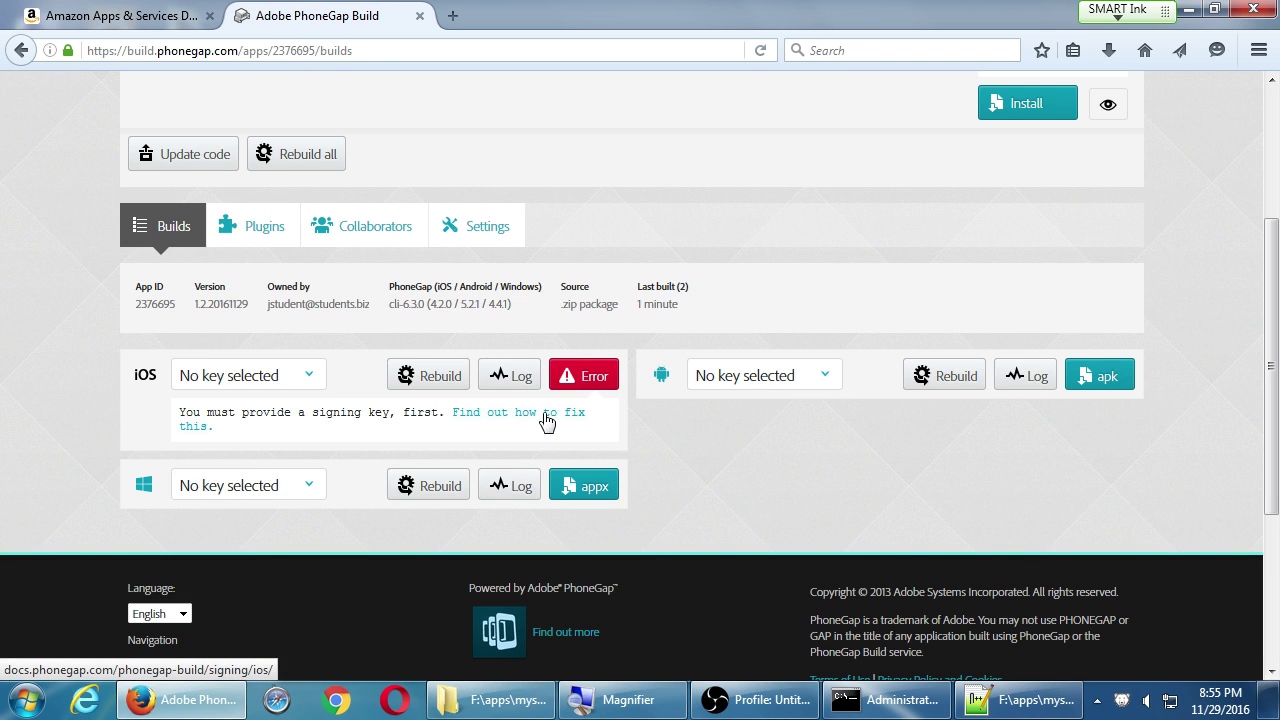
- Open the iOS signing documentation and examine the Mac and Windows instructions for converting a developer certificate to a P12 file
click(544, 420)
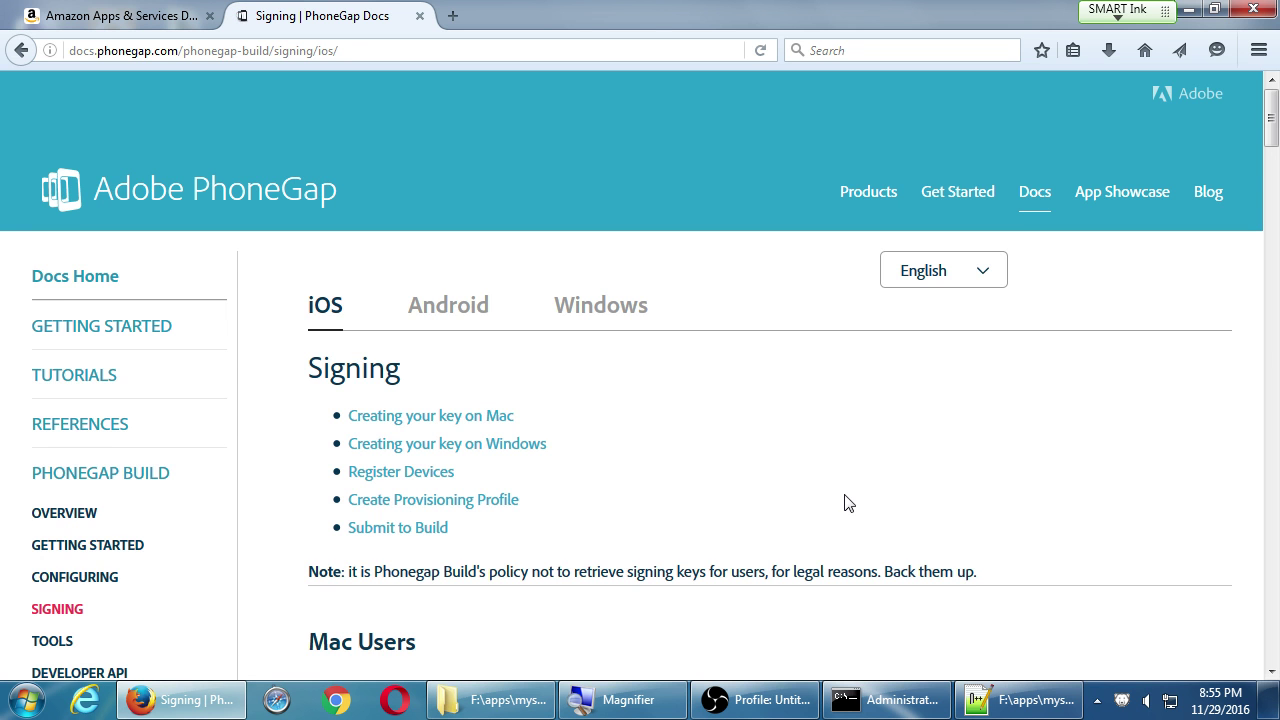
scroll(844, 503, down, 5)
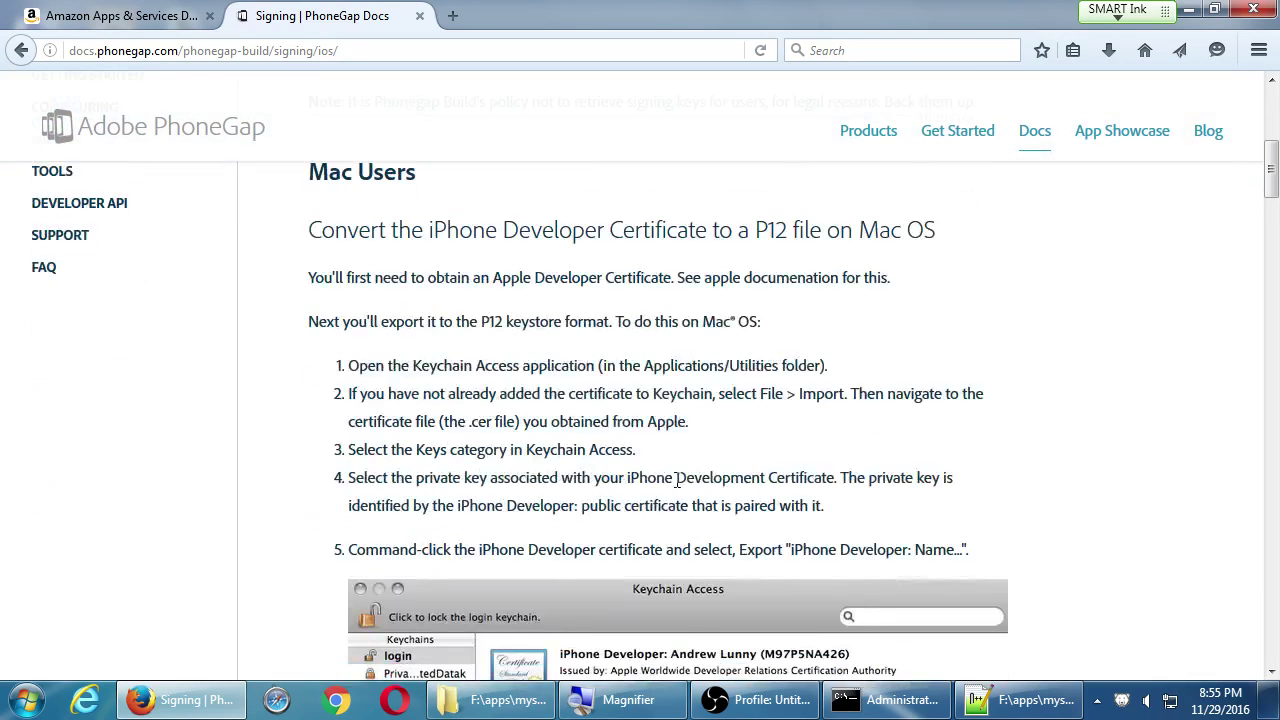
scroll(675, 479, down, 7)
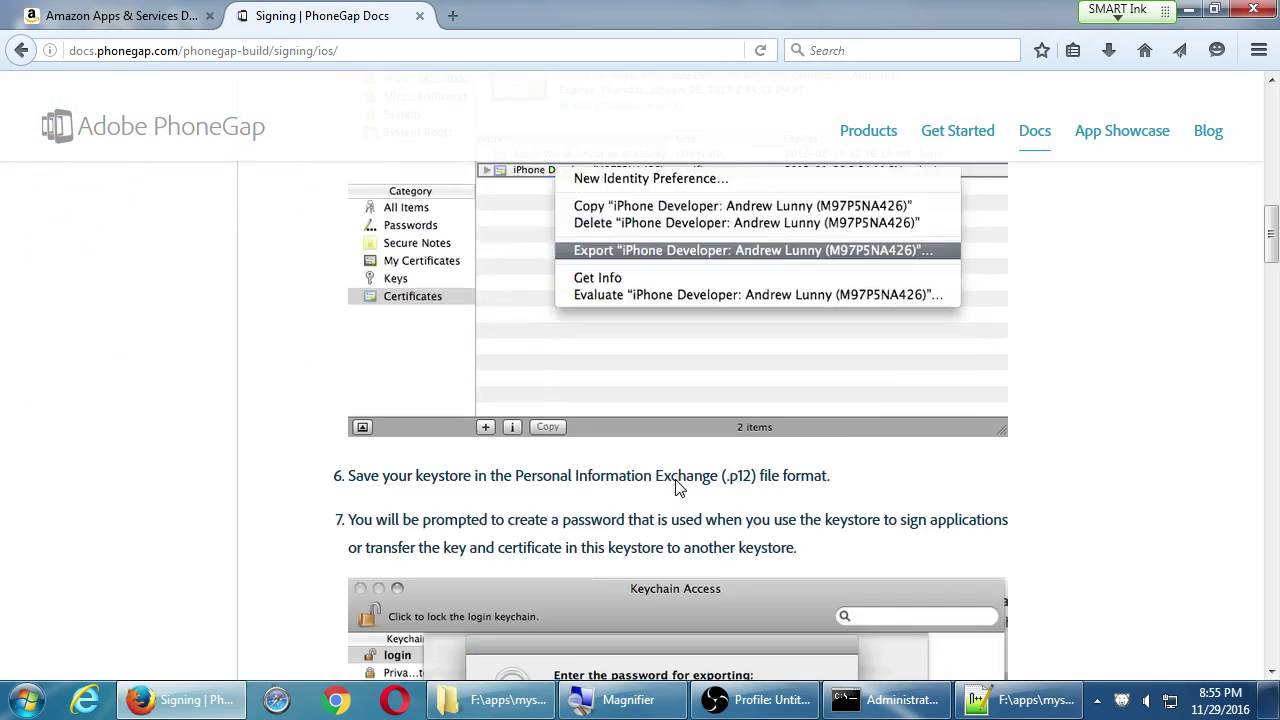
scroll(675, 479, down, 6)
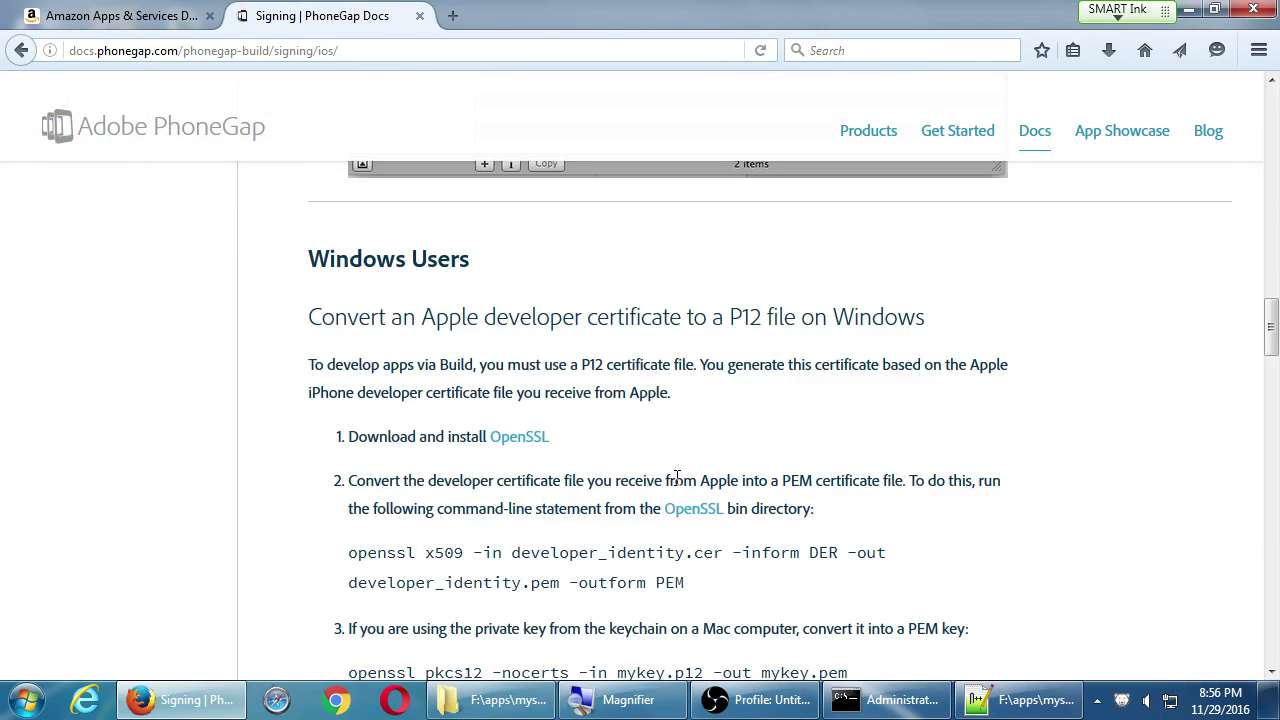
scroll(662, 500, up, 2)
scroll(660, 505, up, 14)
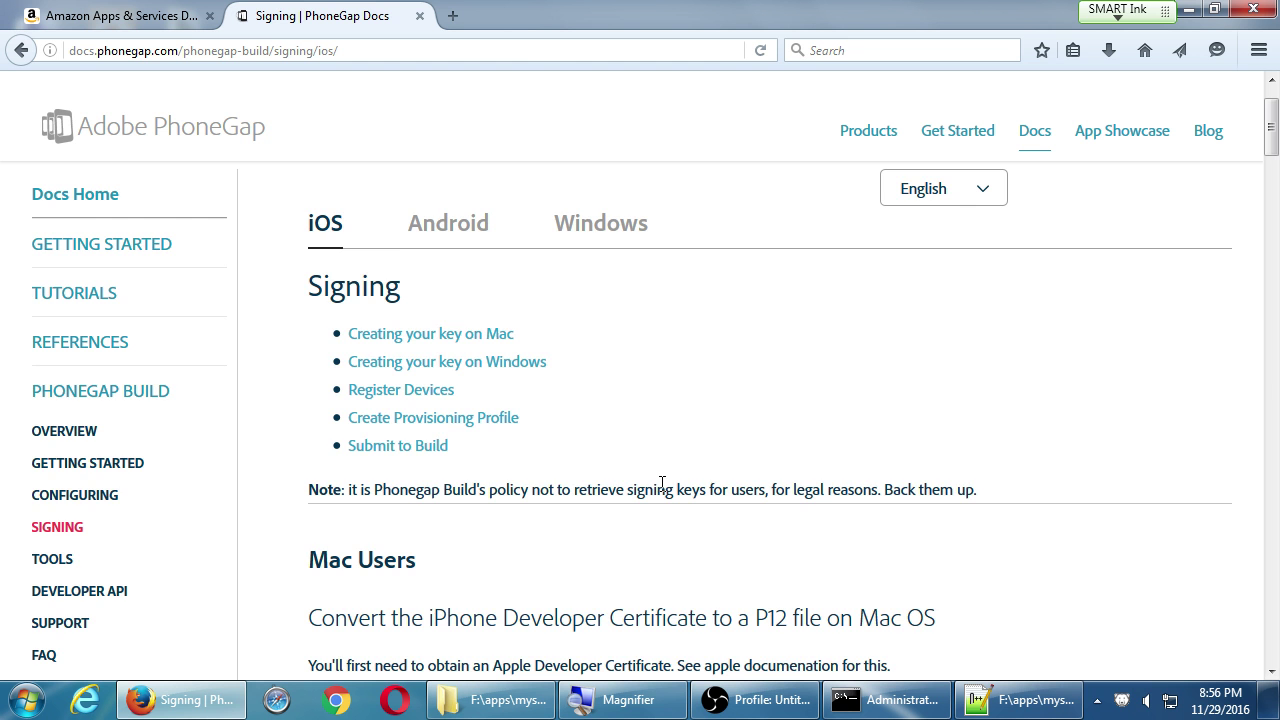
scroll(662, 483, down, 5)
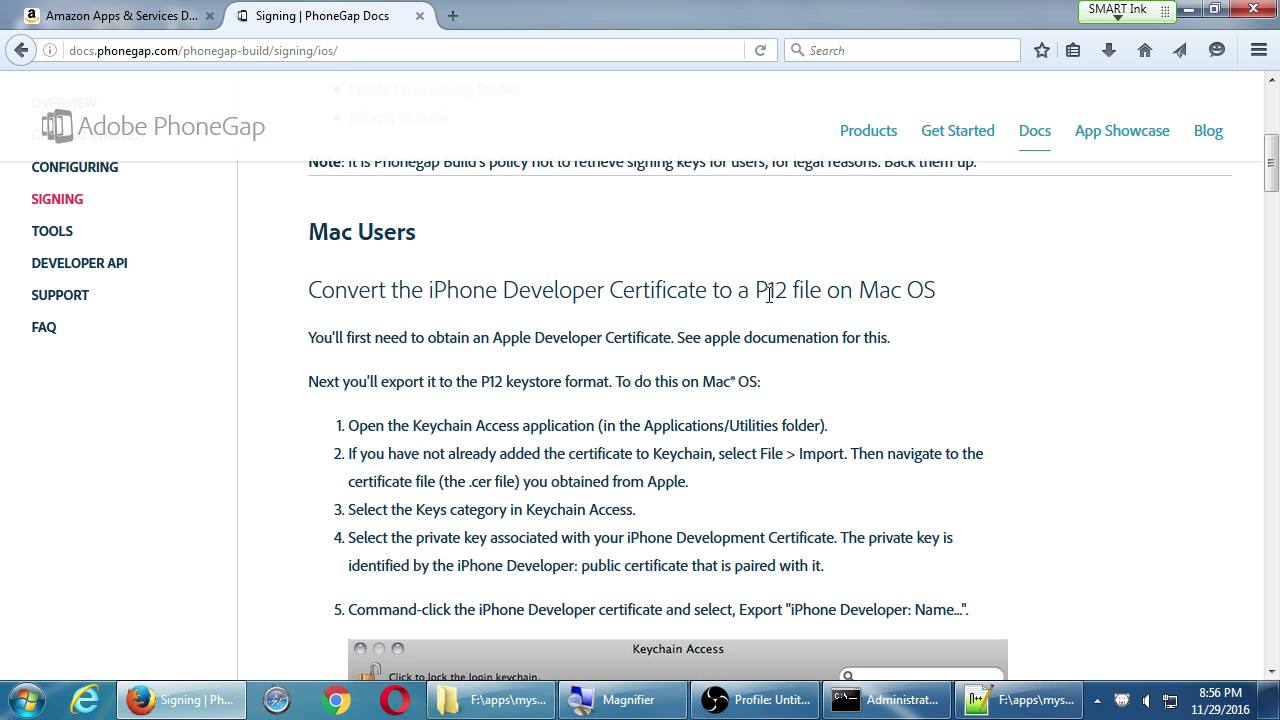
drag(769, 294, 756, 294)
click(765, 294)
double_click(772, 290)
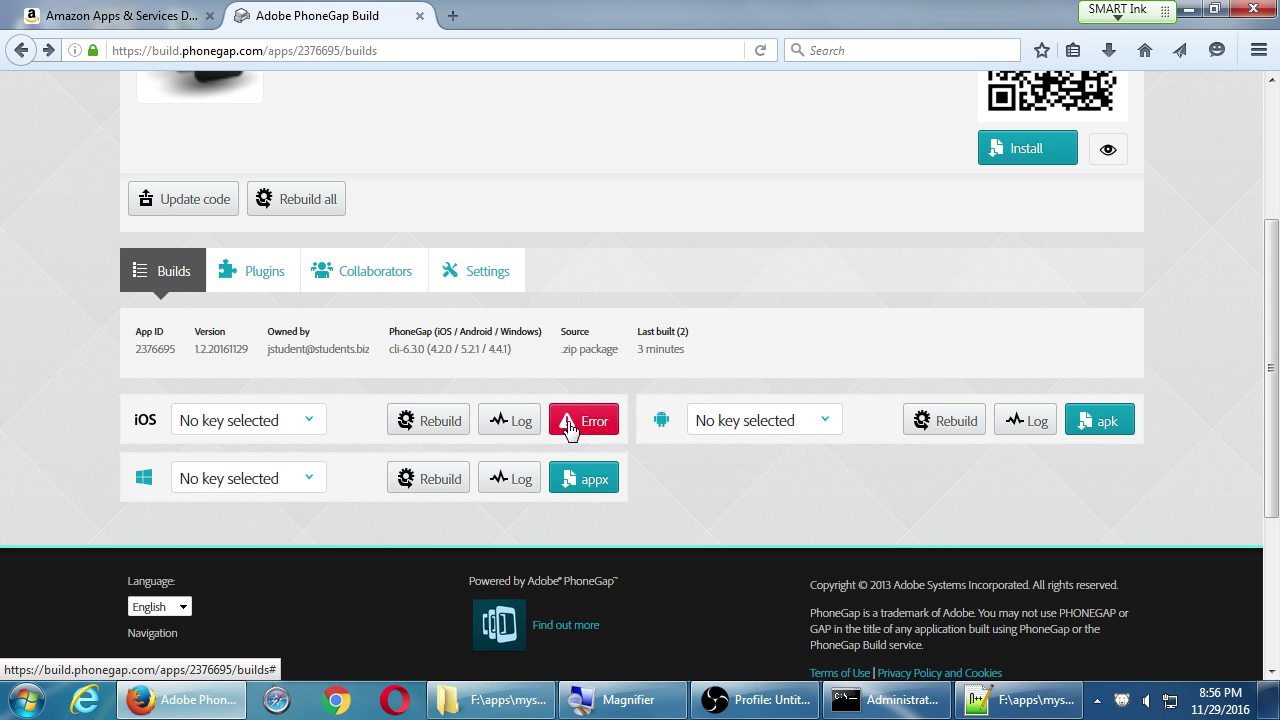
click(272, 490)
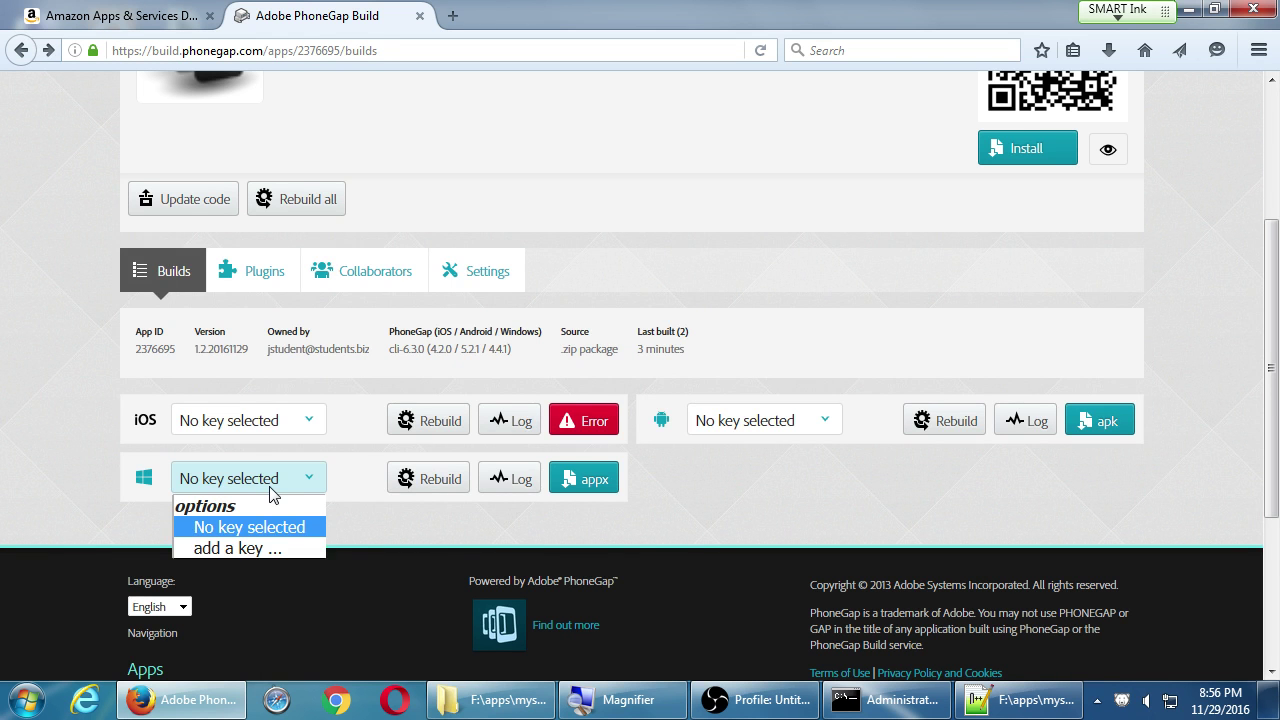
click(414, 505)
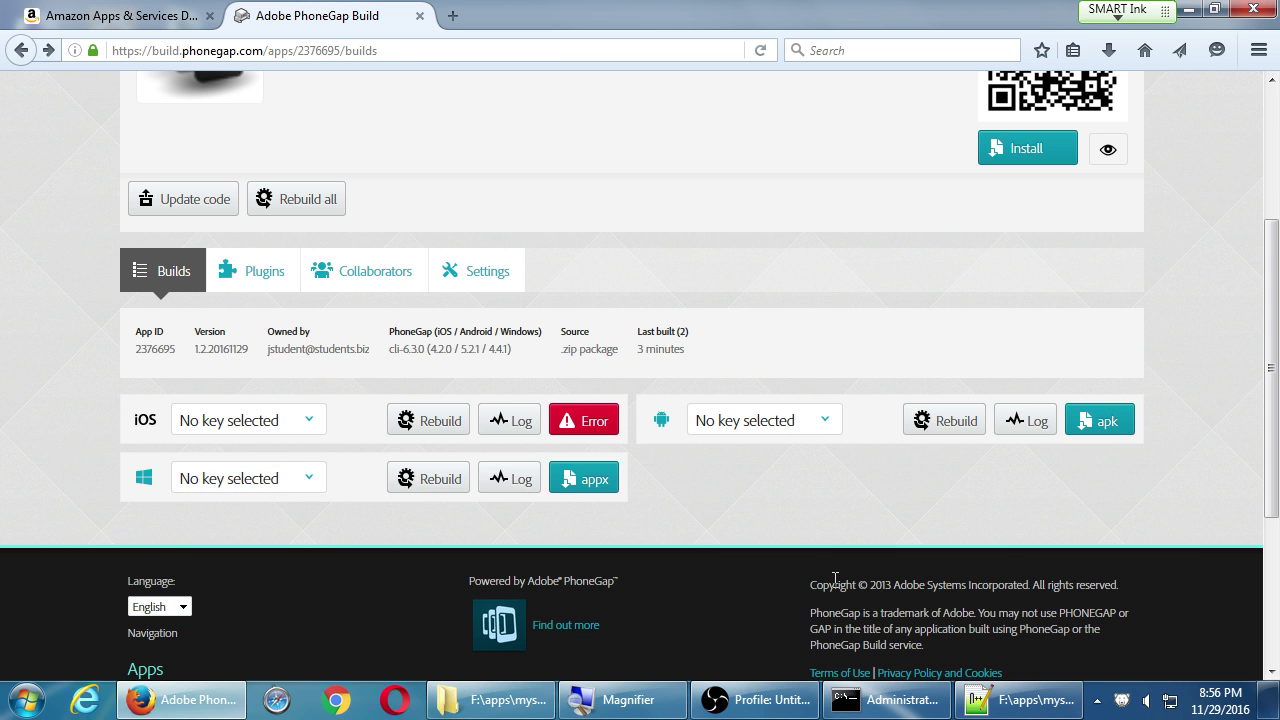
- Start adding a signing key for the Android build and choose camposs.jks from the Corsair32Gb (F:) drive as its keystore file
click(821, 422)
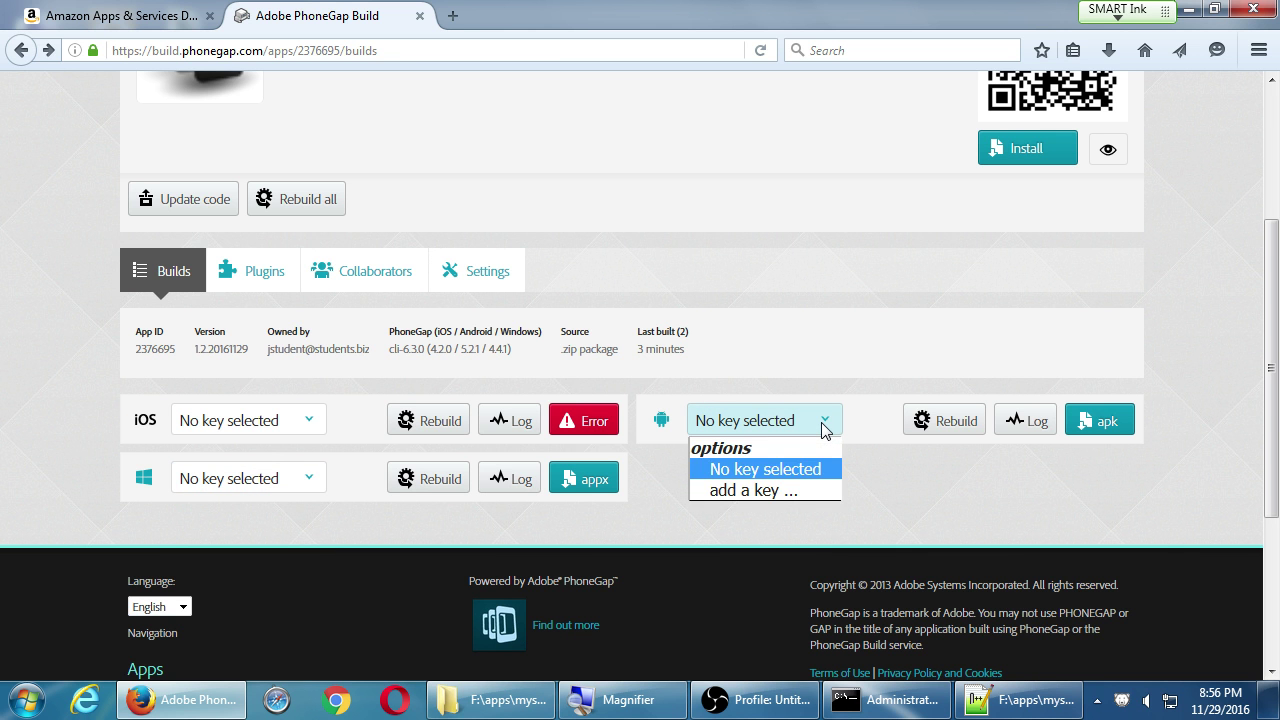
click(745, 492)
scroll(683, 588, down, 3)
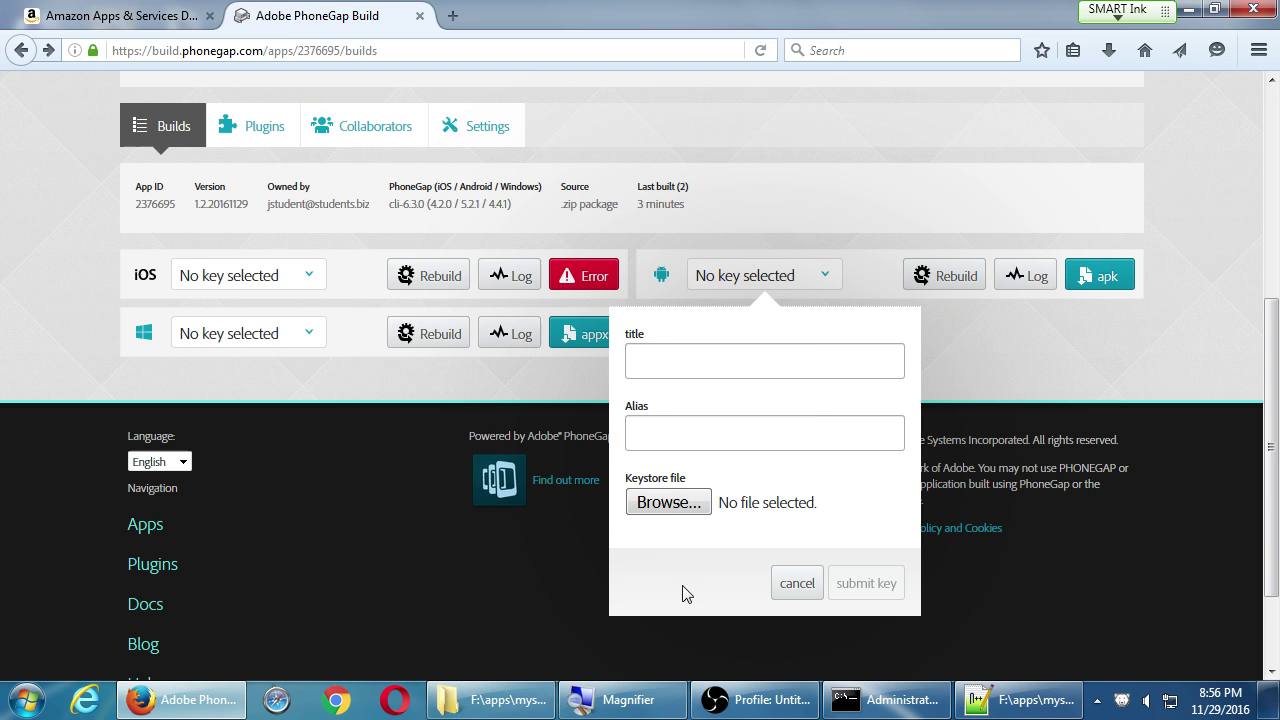
click(686, 503)
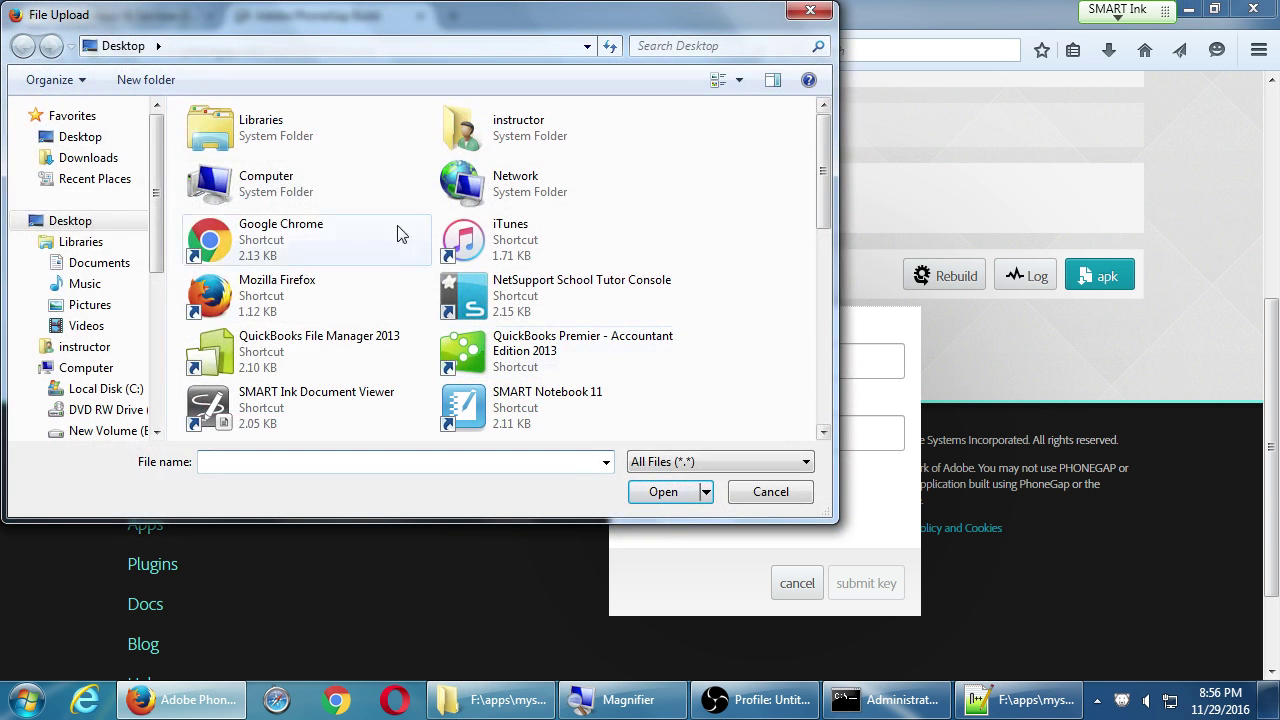
click(86, 367)
click(553, 385)
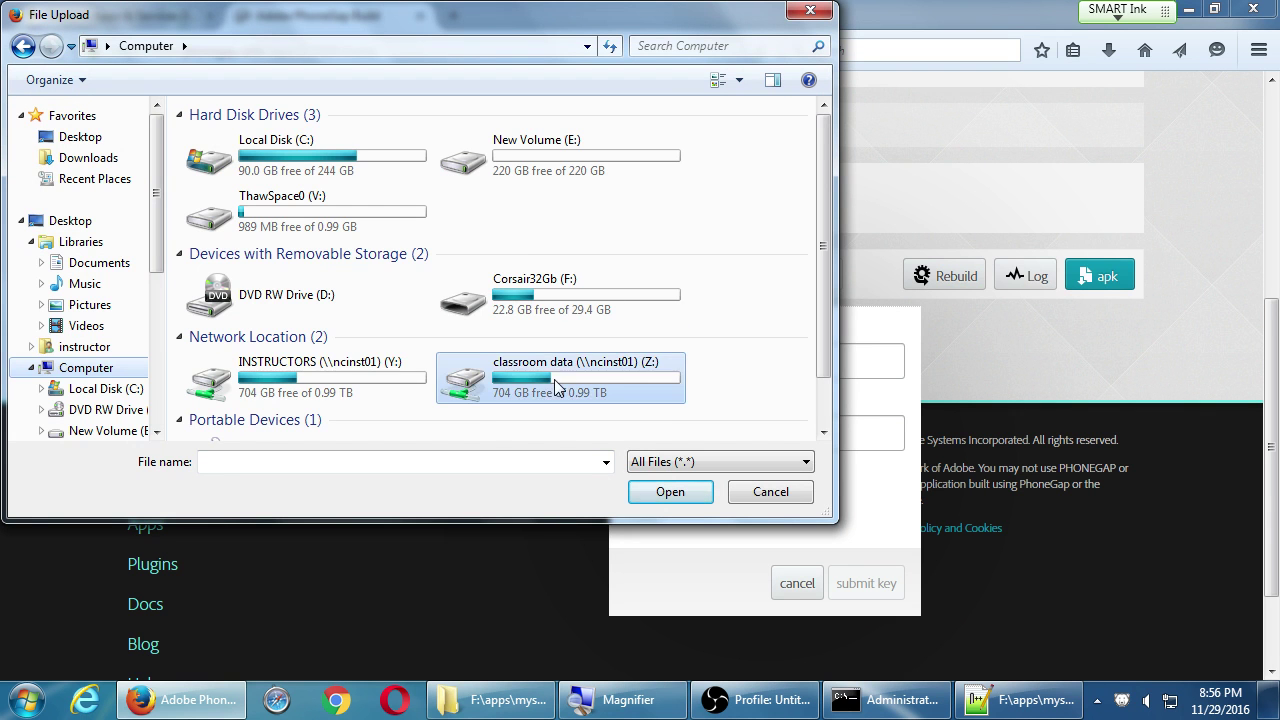
double_click(545, 312)
double_click(238, 221)
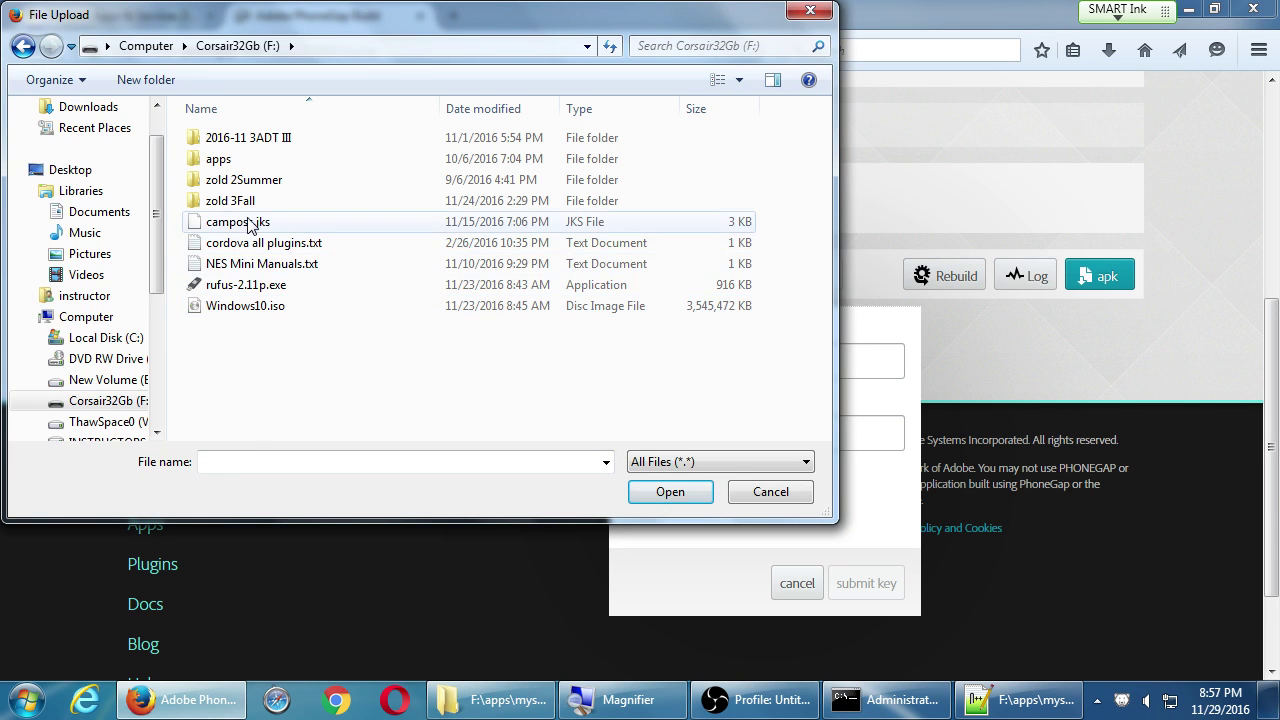
- Enter camposs as both the title and the alias of the Android signing key and submit the key
click(669, 363)
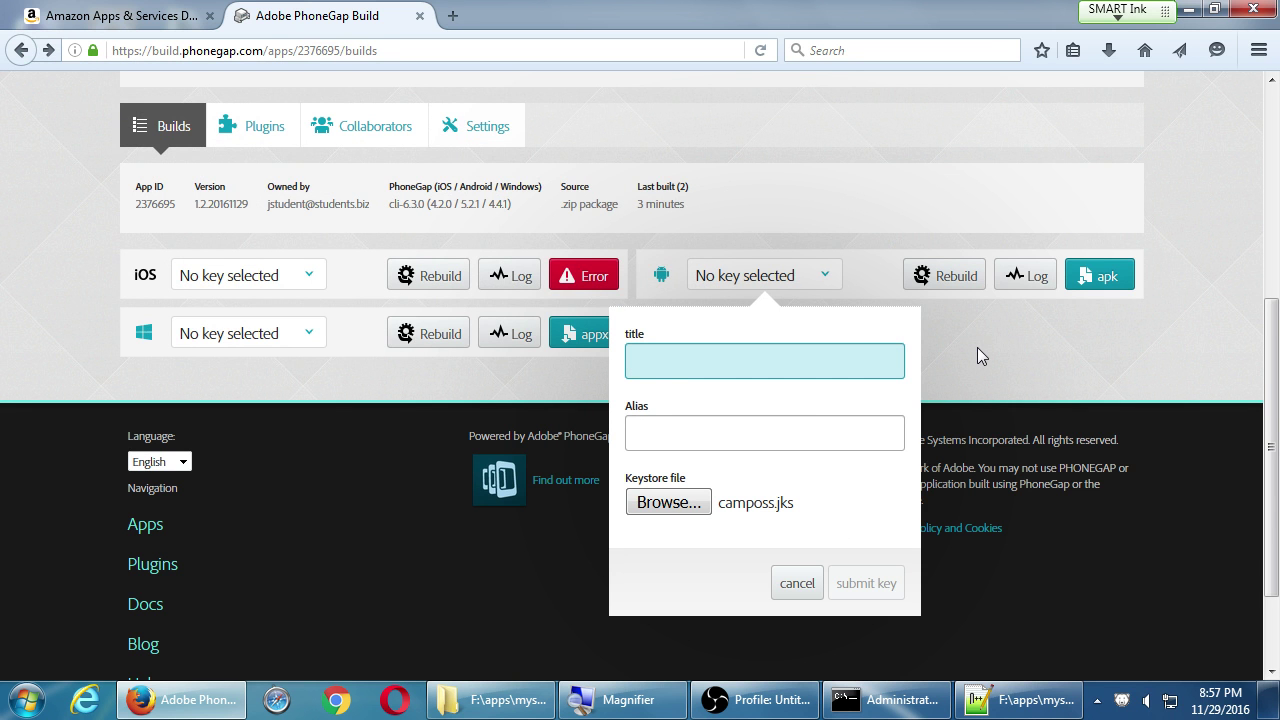
key(Tab)
text(c)
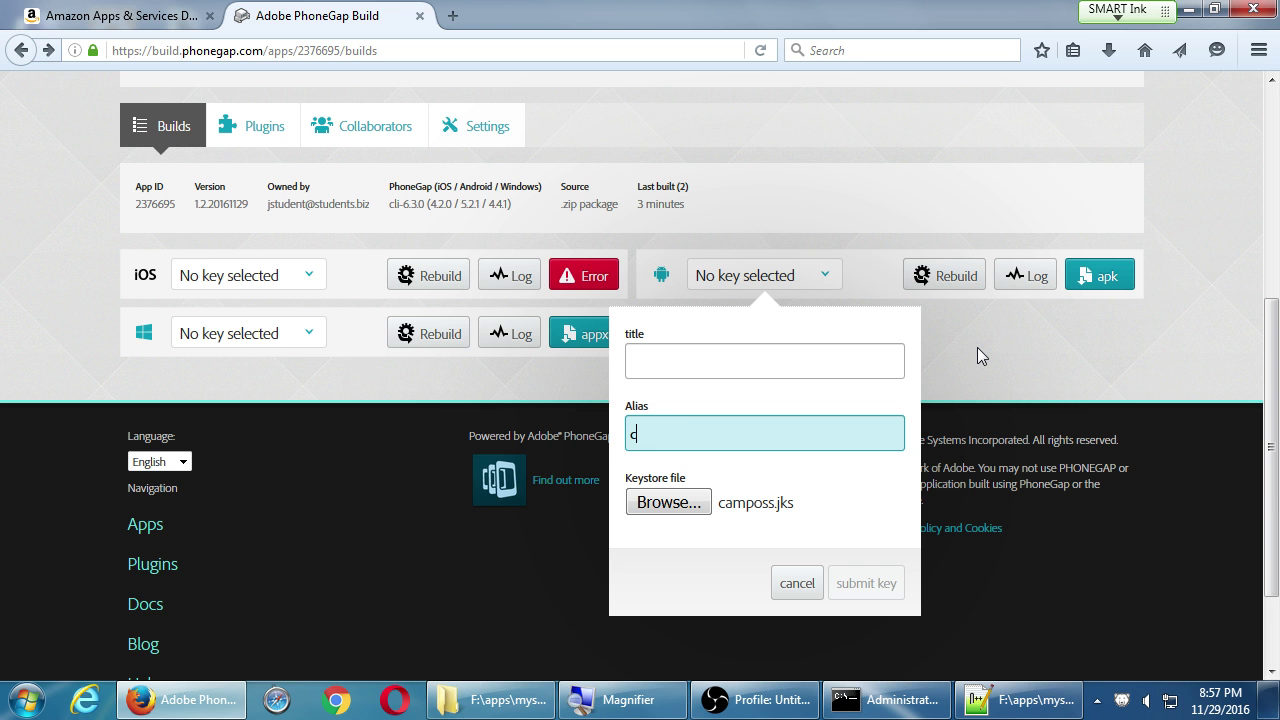
text(amposs)
key(shift+Tab)
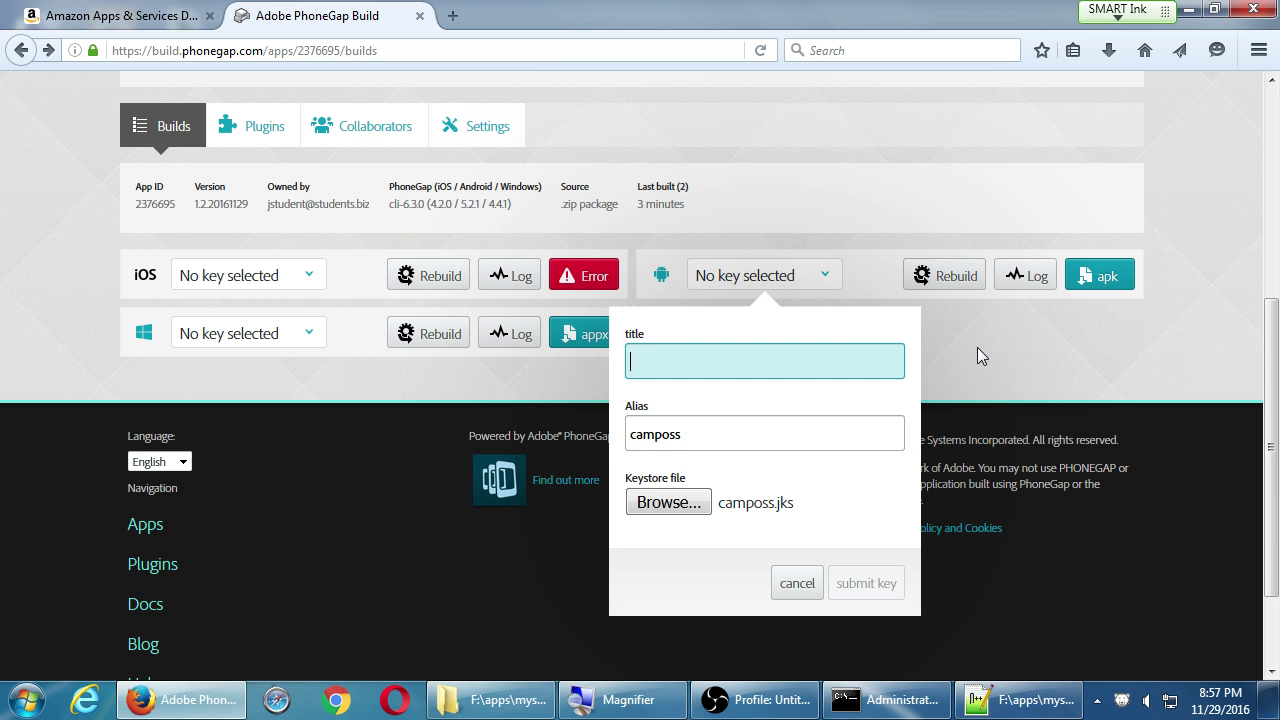
text(camposs)
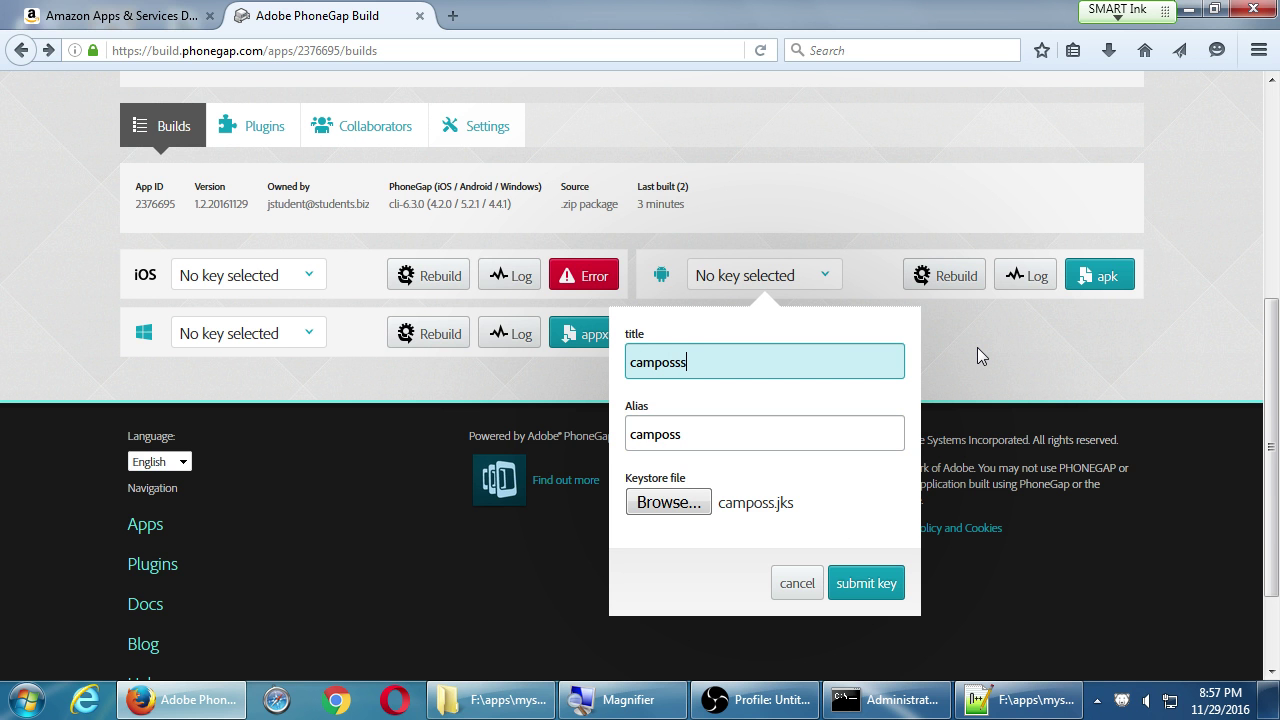
text(s)
key(BackSpace)
click(866, 583)
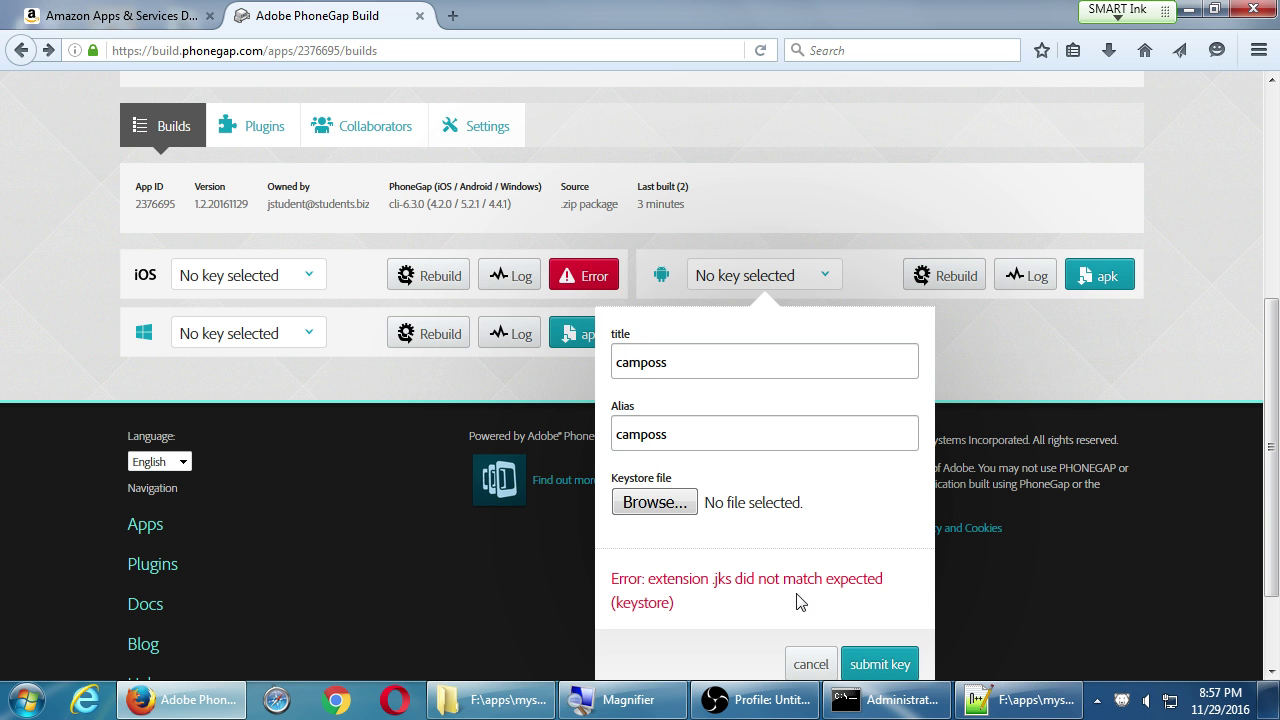
- Choose camposs.jks again as the Android key's keystore file
click(717, 371)
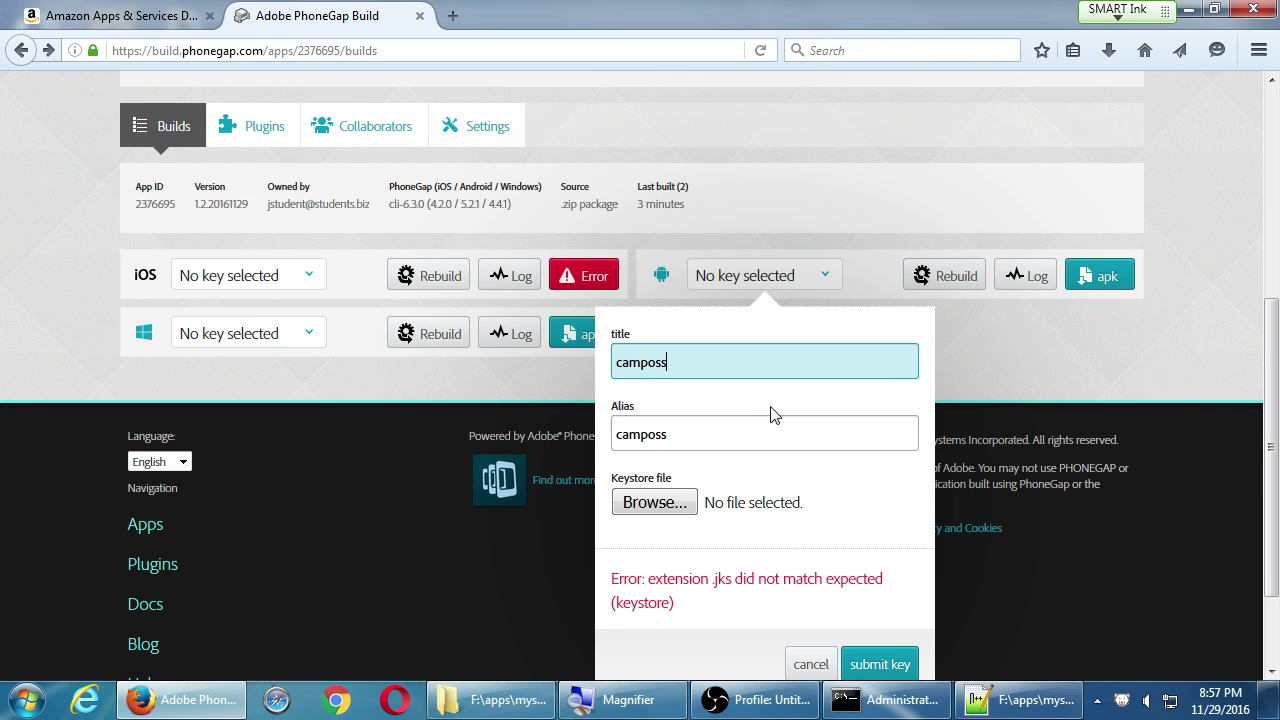
click(653, 502)
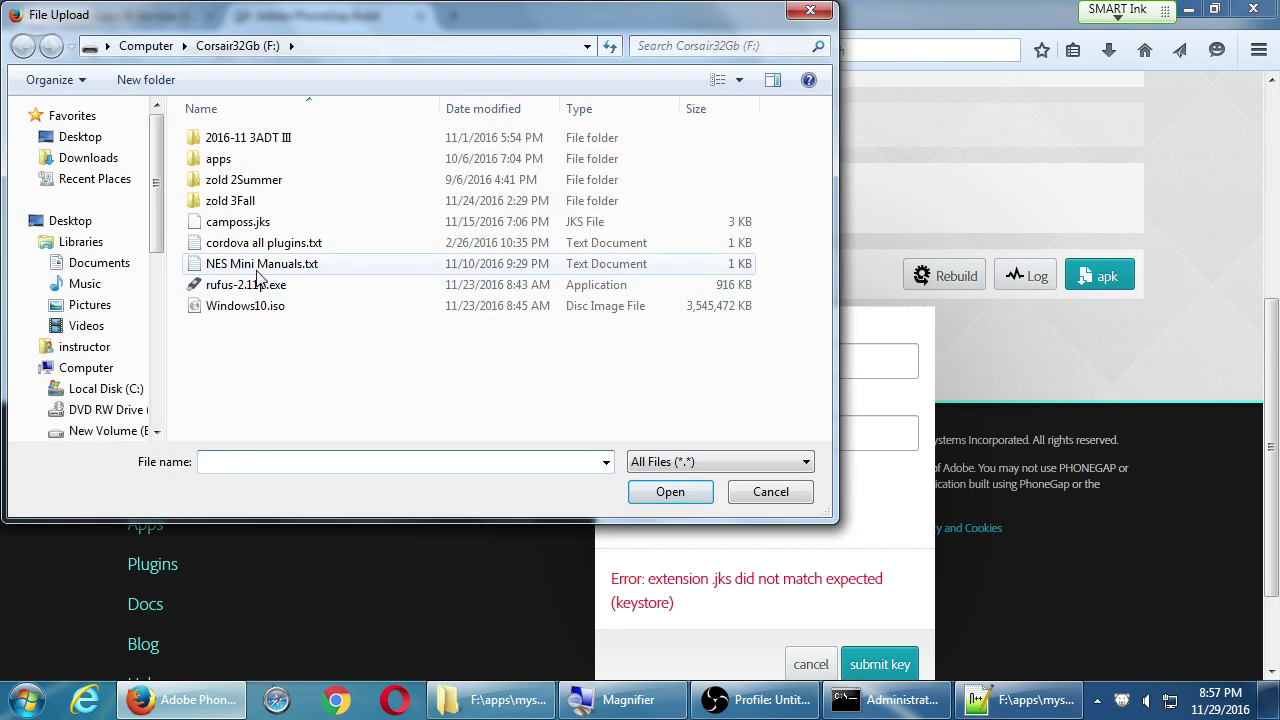
double_click(237, 221)
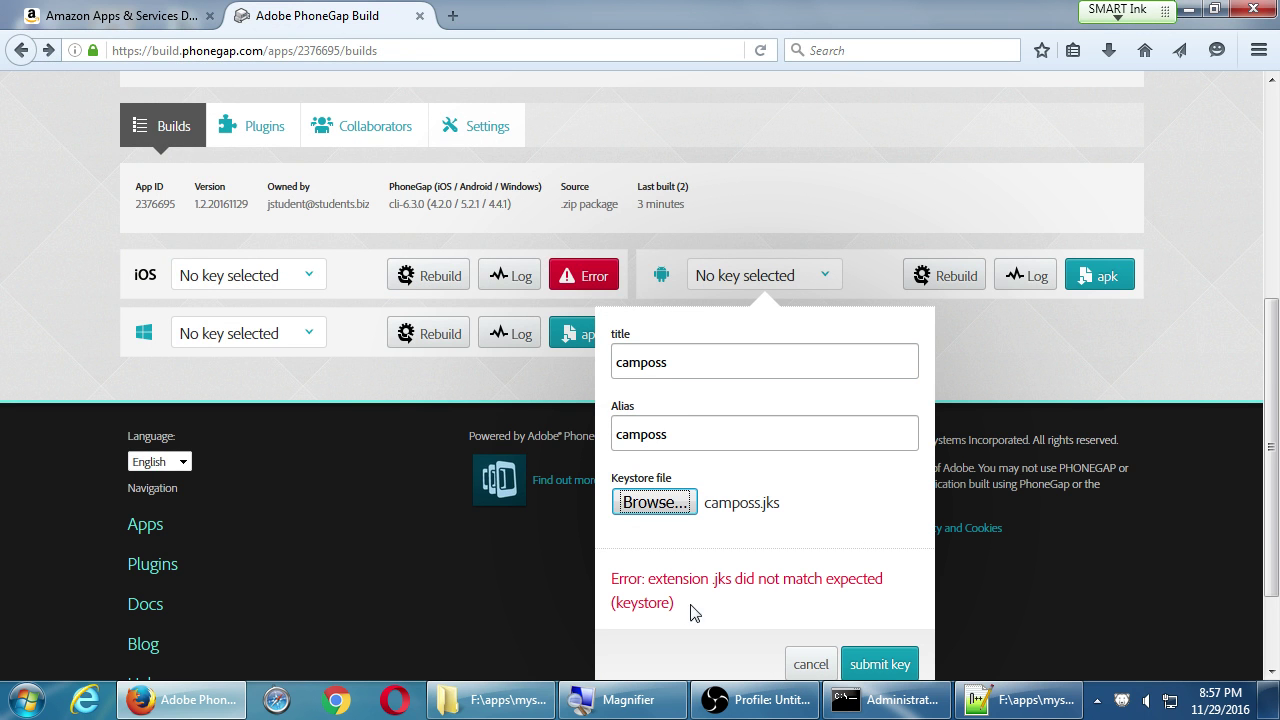
double_click(652, 602)
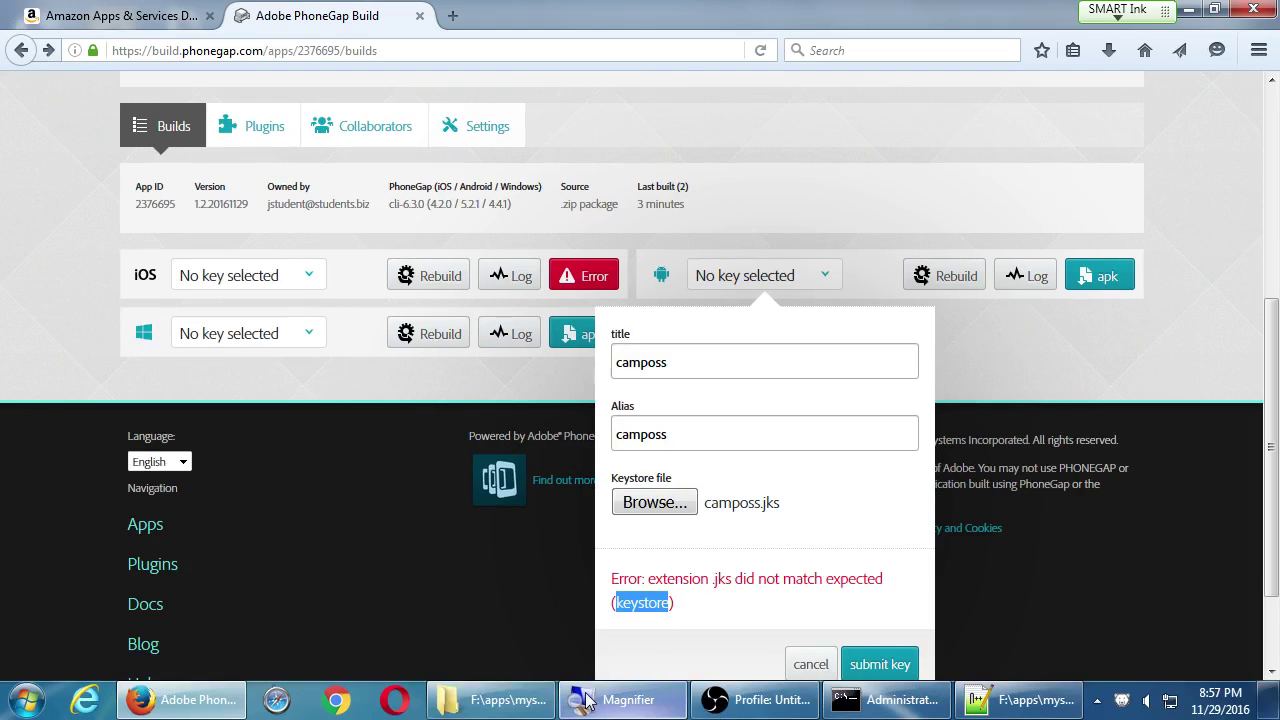
- Switch to Windows Explorer and duplicate camposs.jks in the root of the Corsair32Gb (F:) drive
click(490, 700)
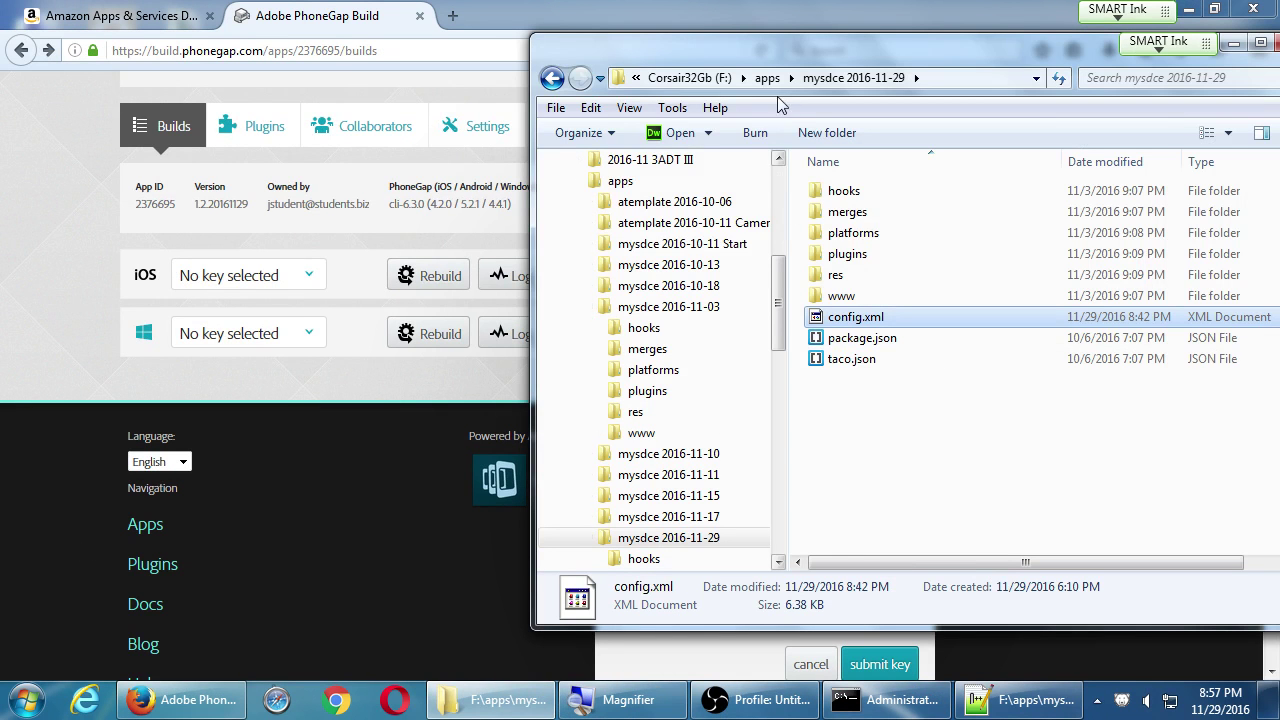
click(690, 77)
drag(858, 275, 920, 456)
click(946, 456)
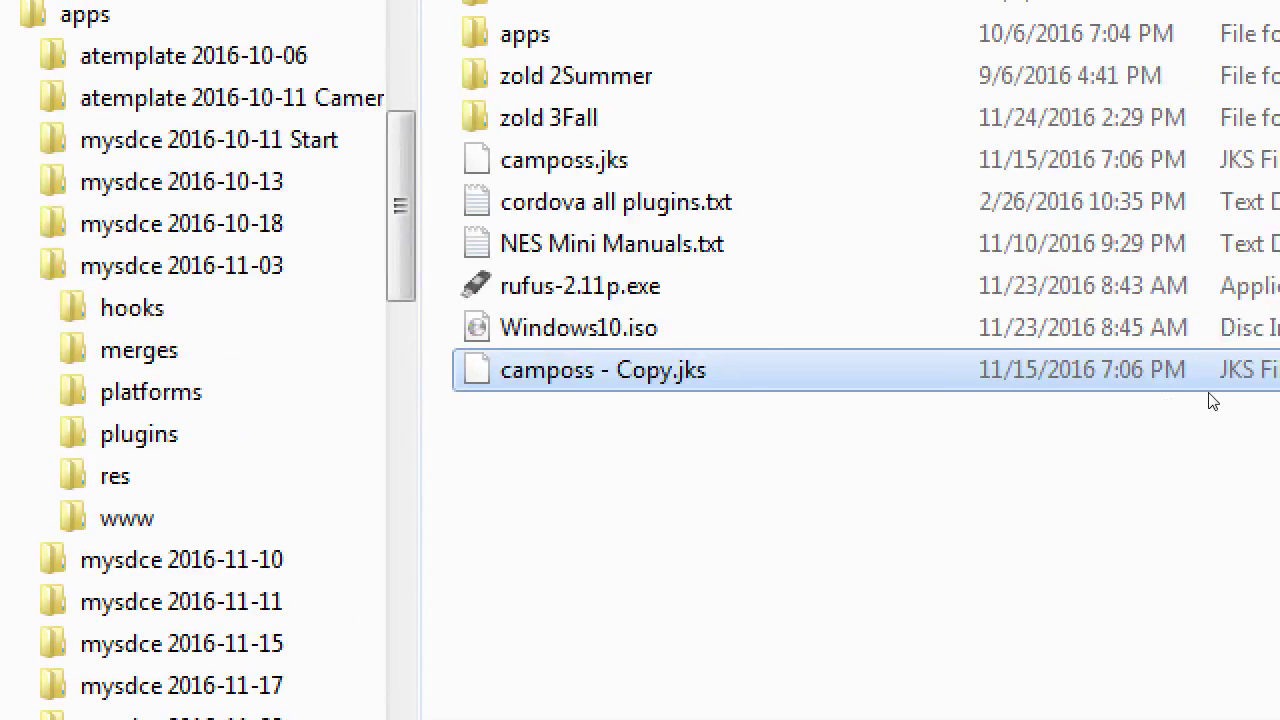
- Rename the copied key file to camposs.keystore and accept the extension change
key(F2)
key(Right)
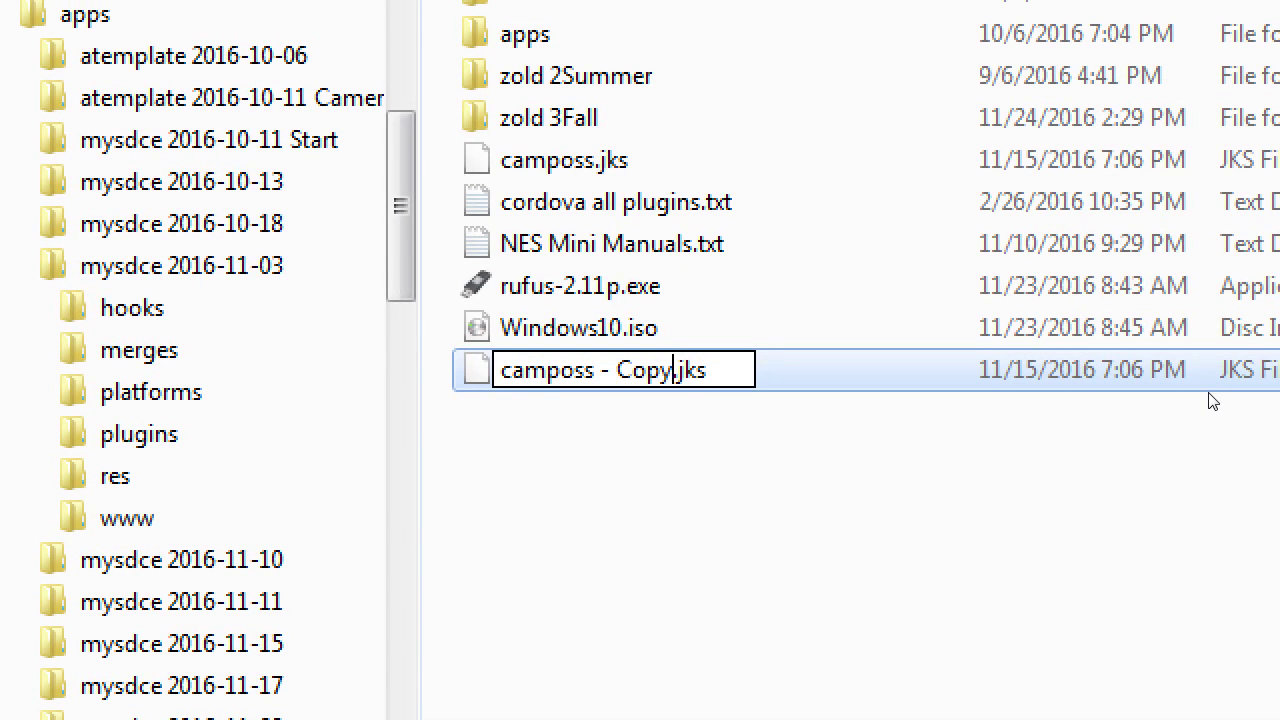
key(Left)
key(Left)
key(Left)
key(Left)
key(Left)
key(Left)
key(Left)
key(Left)
key(Left)
key(Right)
key(Right)
key(shift+End)
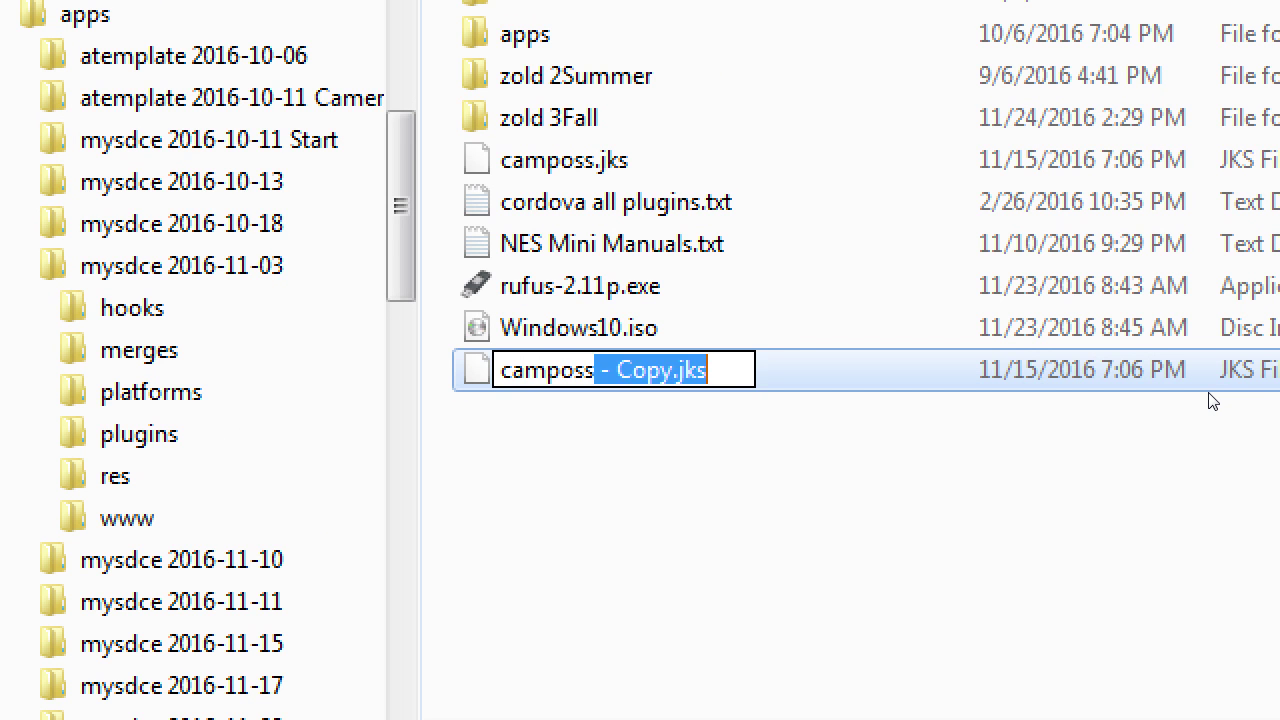
text(.keystore)
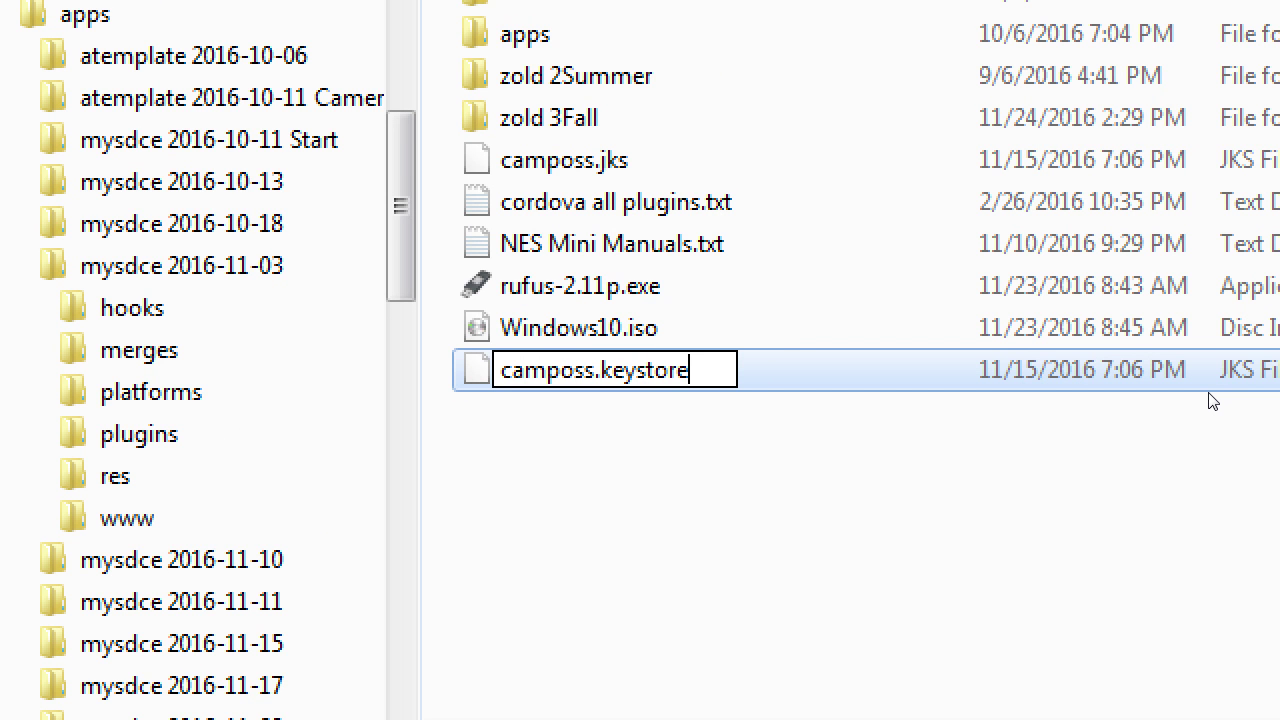
key(Return)
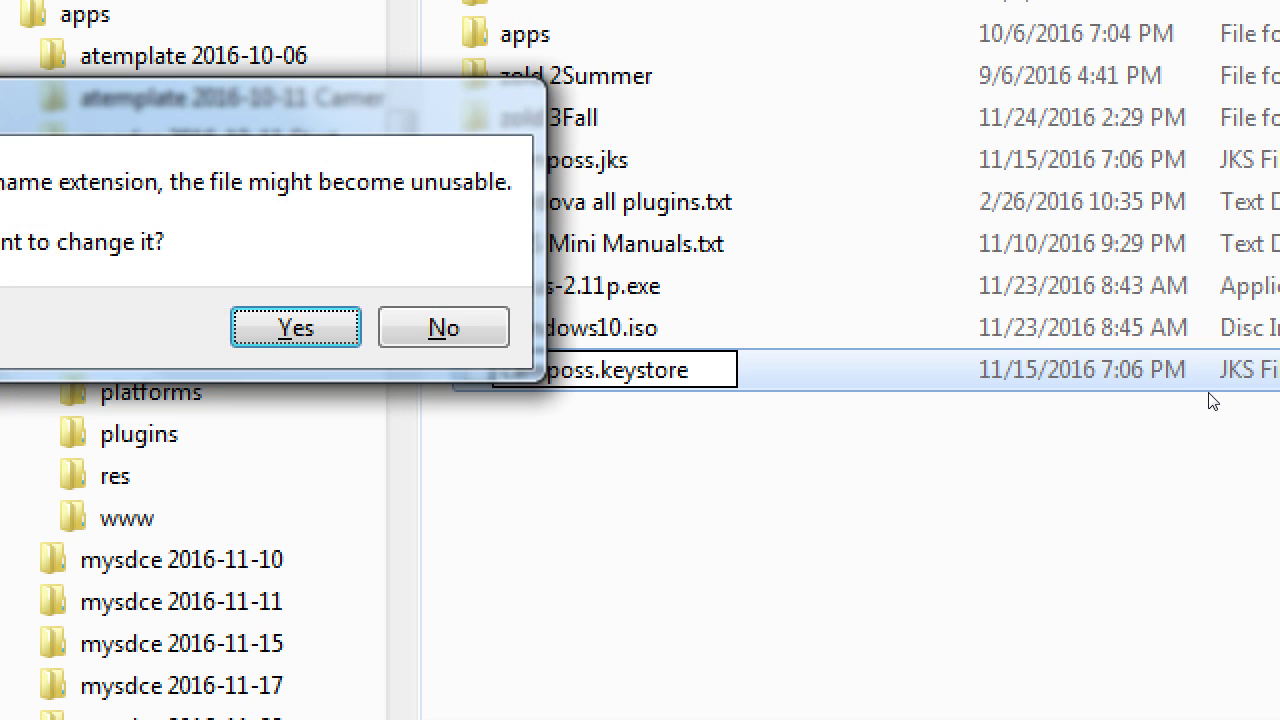
key(Return)
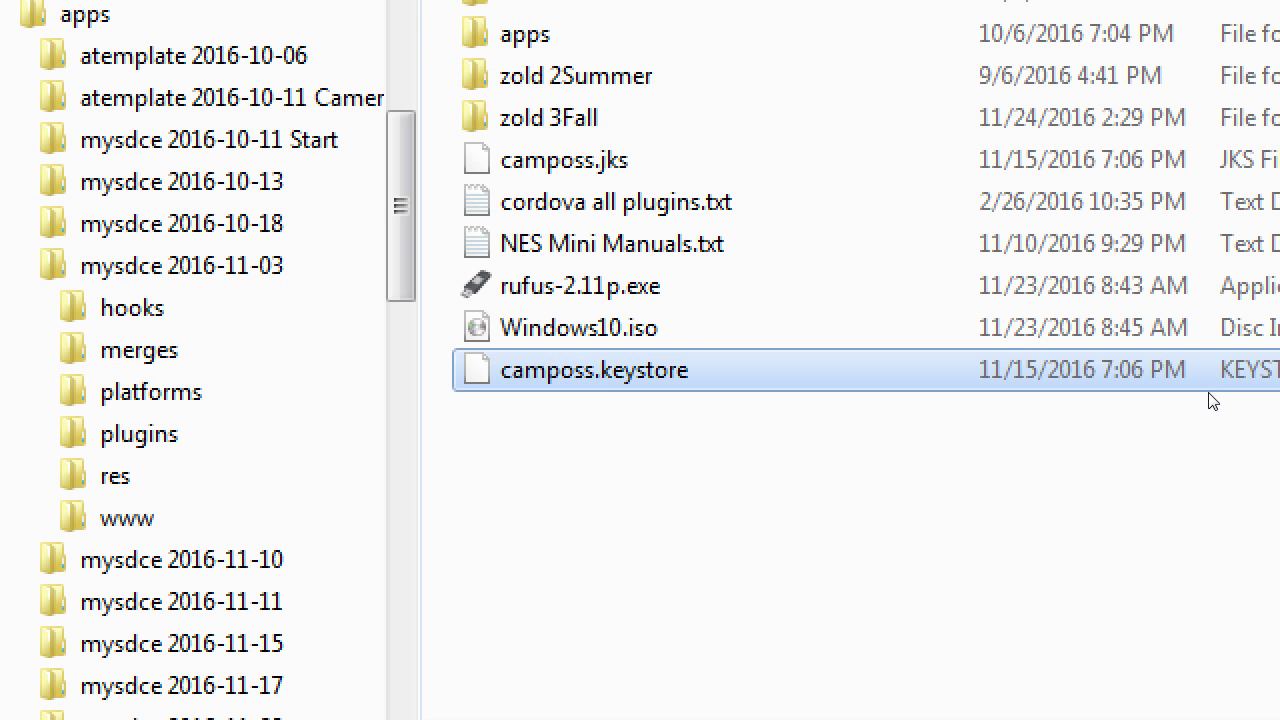
- Return to Firefox, choose camposs.keystore as the Android key's keystore file, and submit the key
key(alt+Tab)
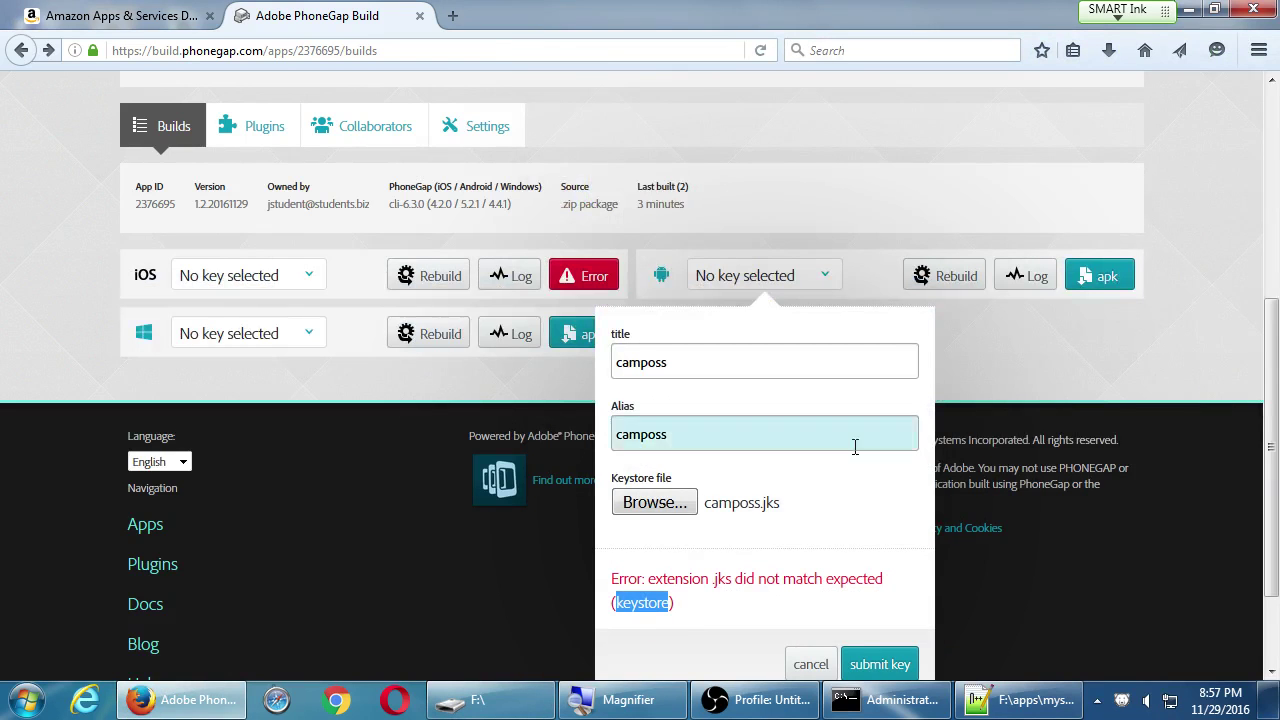
click(685, 505)
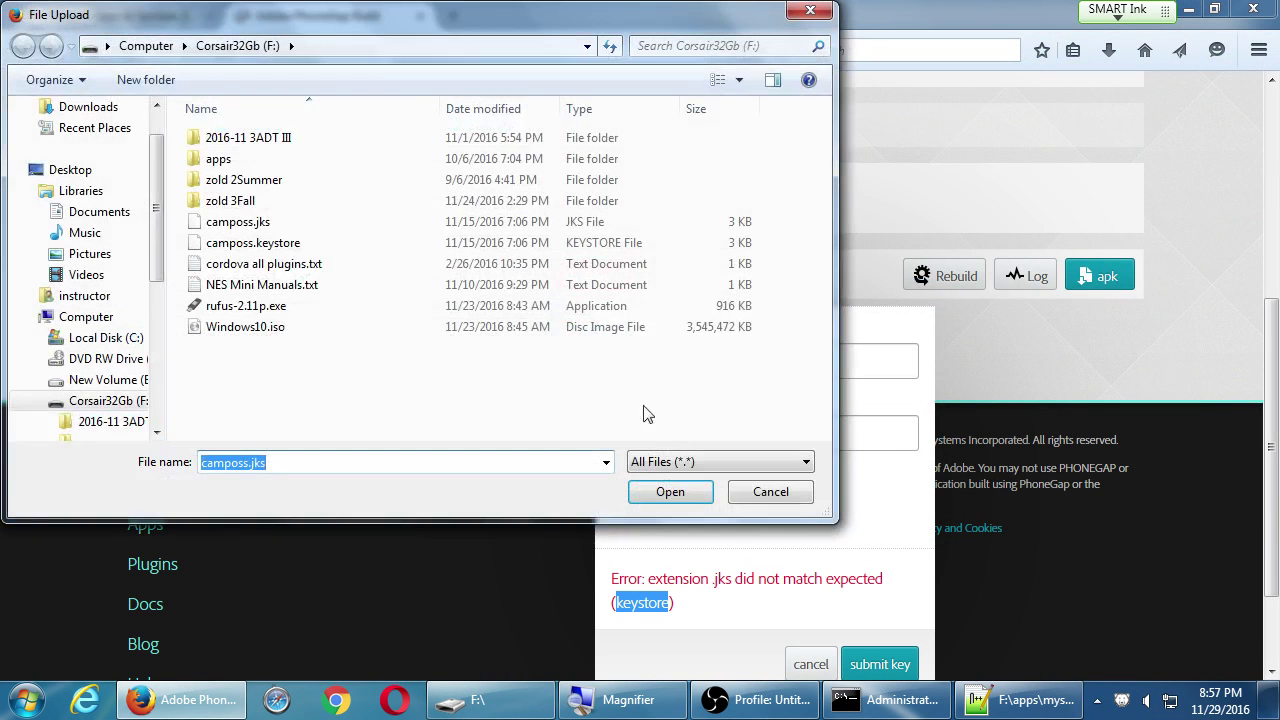
double_click(262, 243)
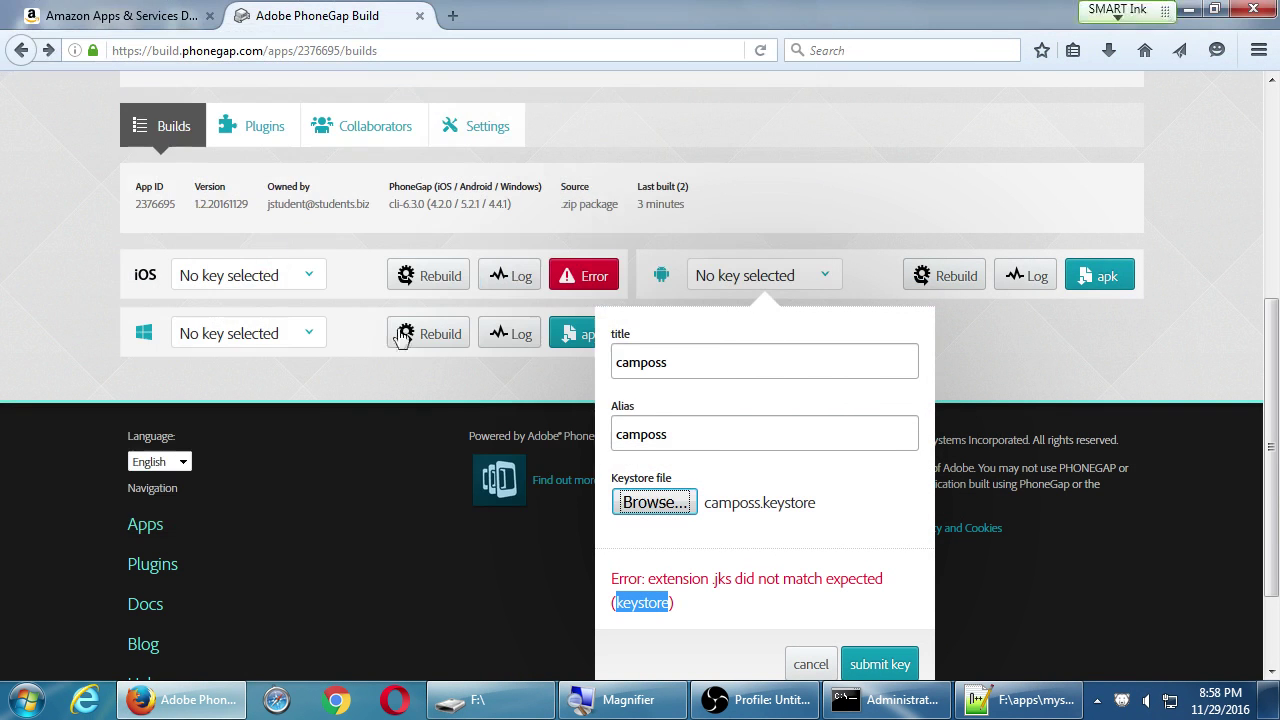
click(872, 655)
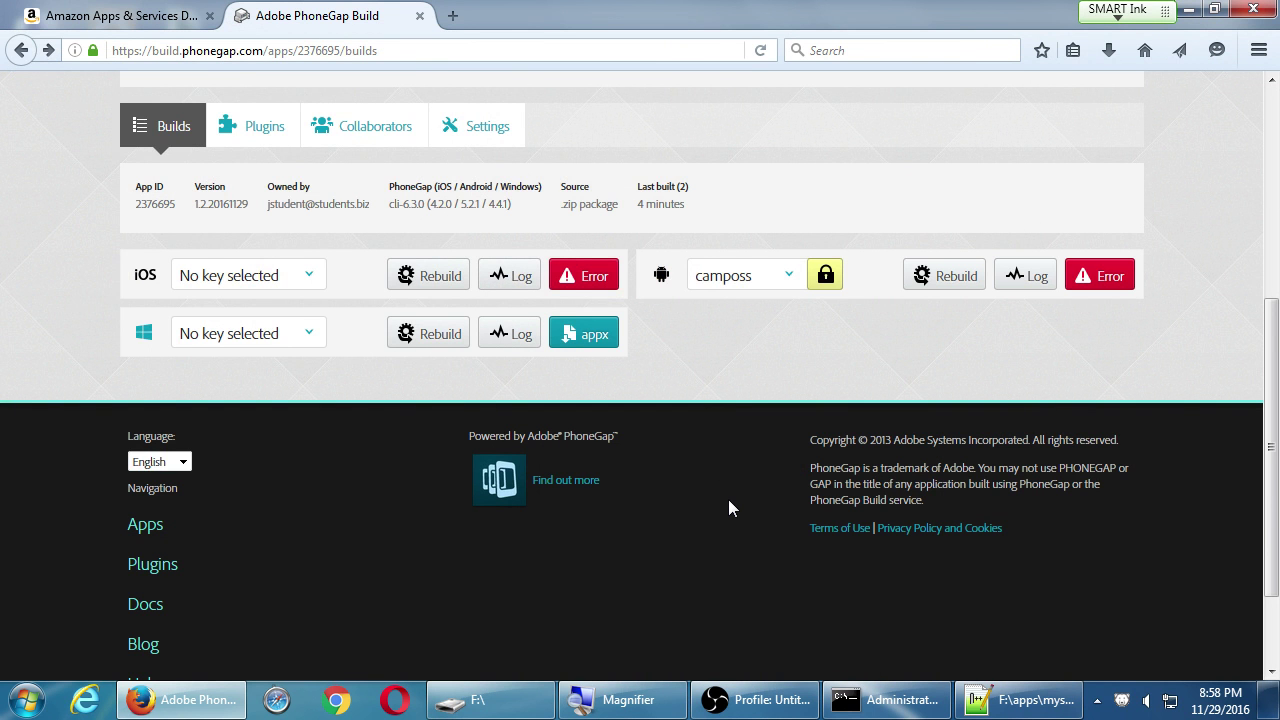
- Unlock the camposs Android key with its certificate and keystore passwords, and rebuild the Android version of the app
click(769, 287)
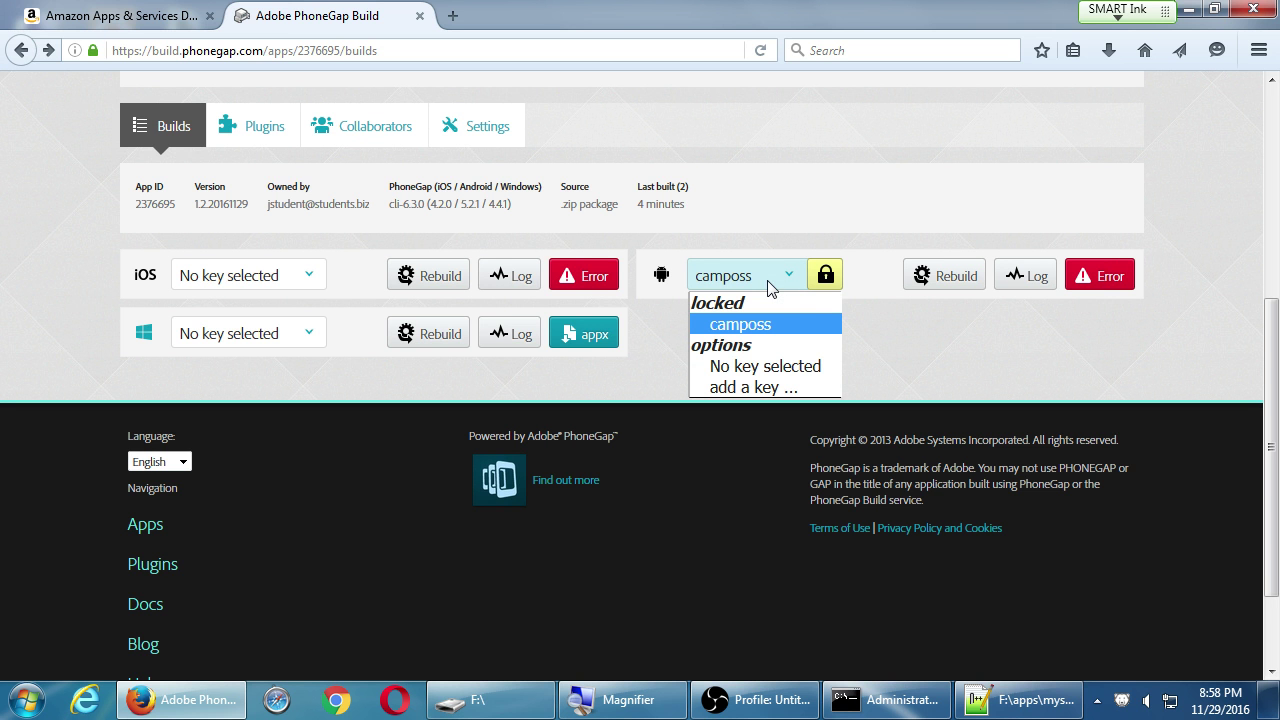
click(886, 341)
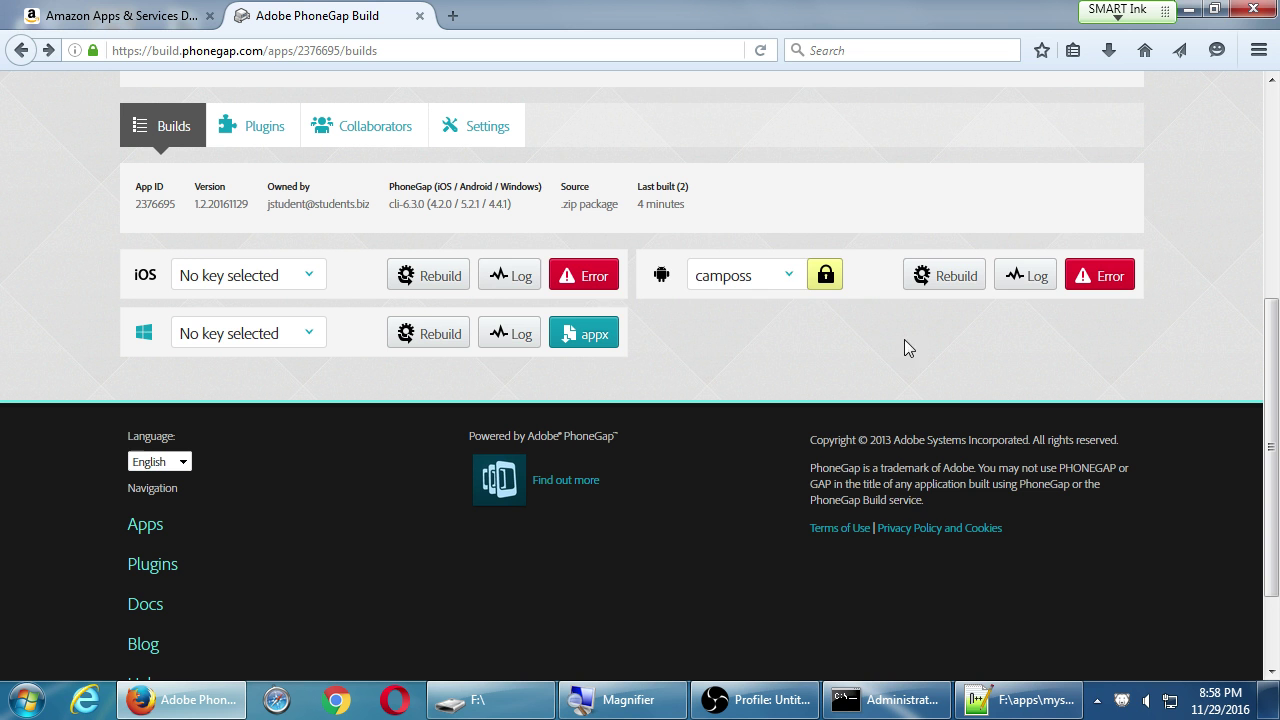
click(826, 280)
click(836, 428)
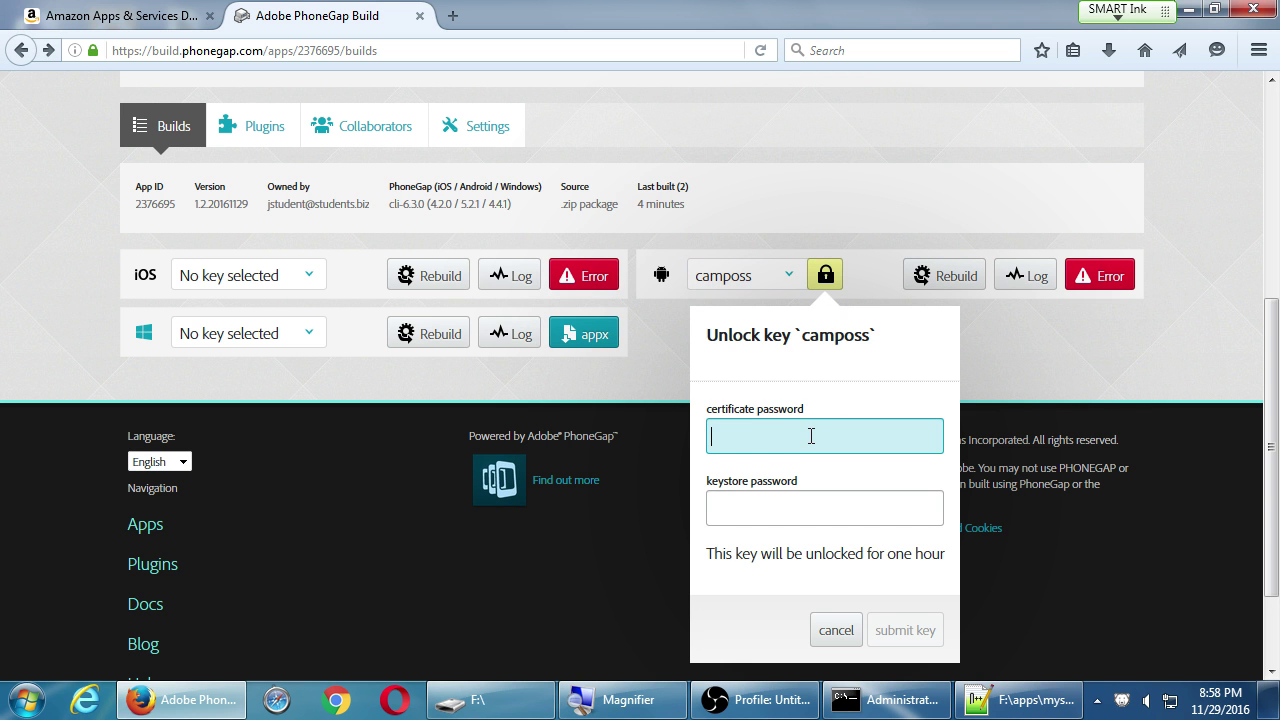
text(•••••••••)
key(ctrl+a)
text(••••••••)
key(Tab)
text(••••••••)
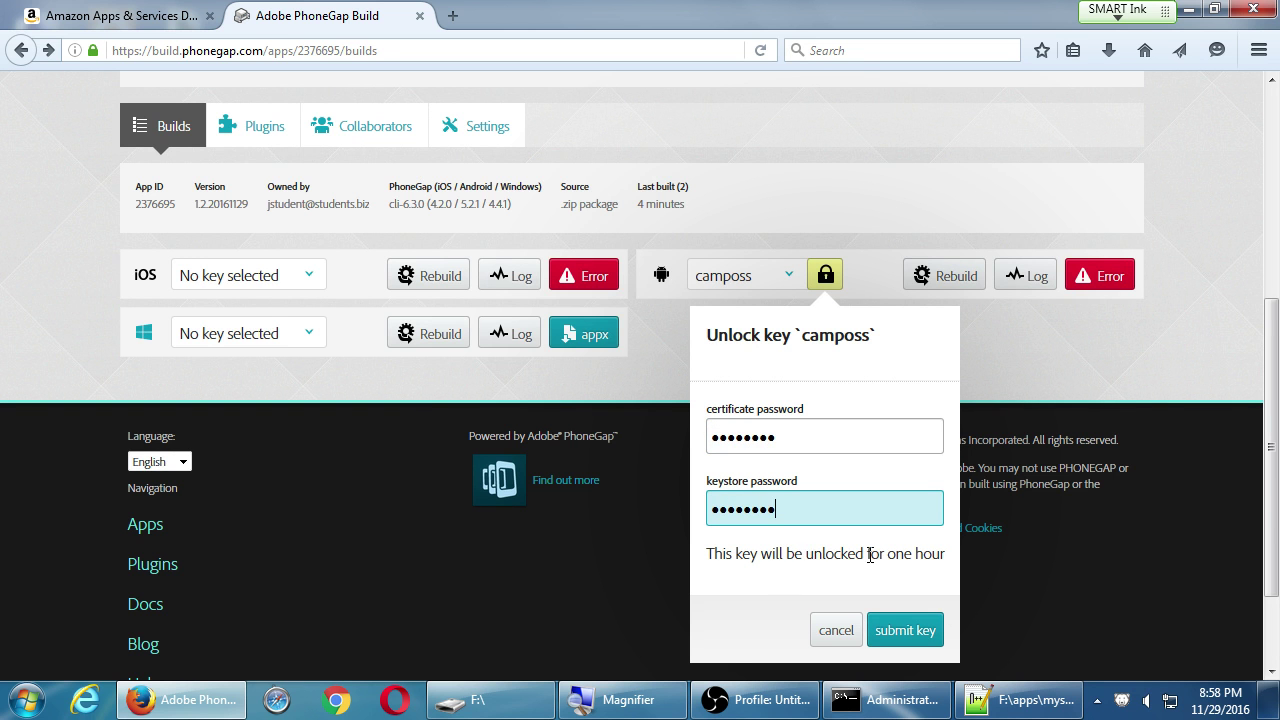
click(905, 628)
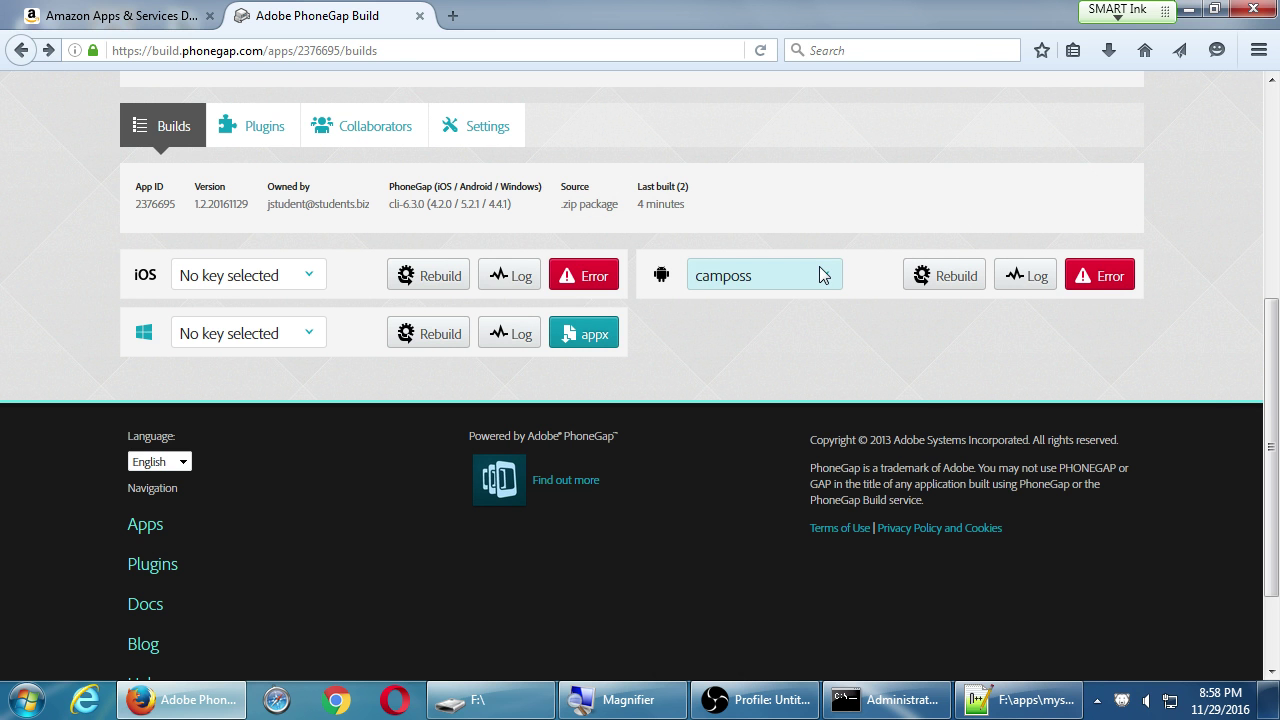
click(938, 284)
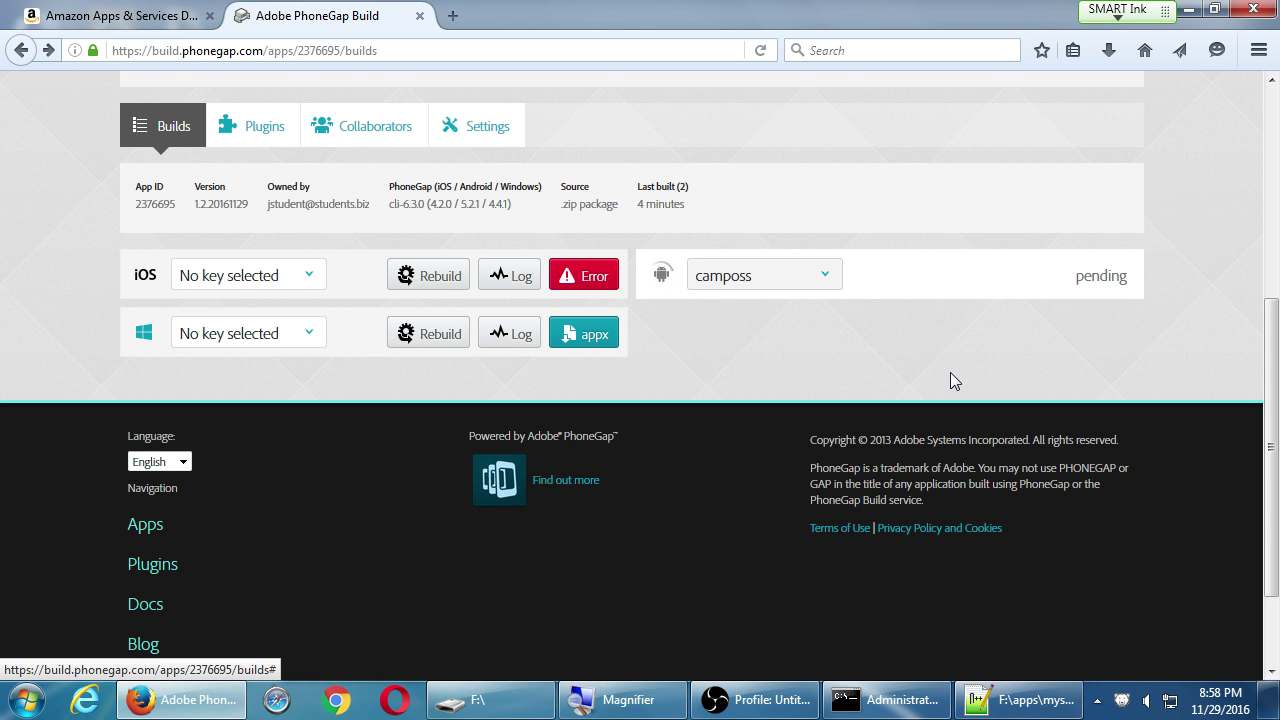
scroll(952, 380, up, 4)
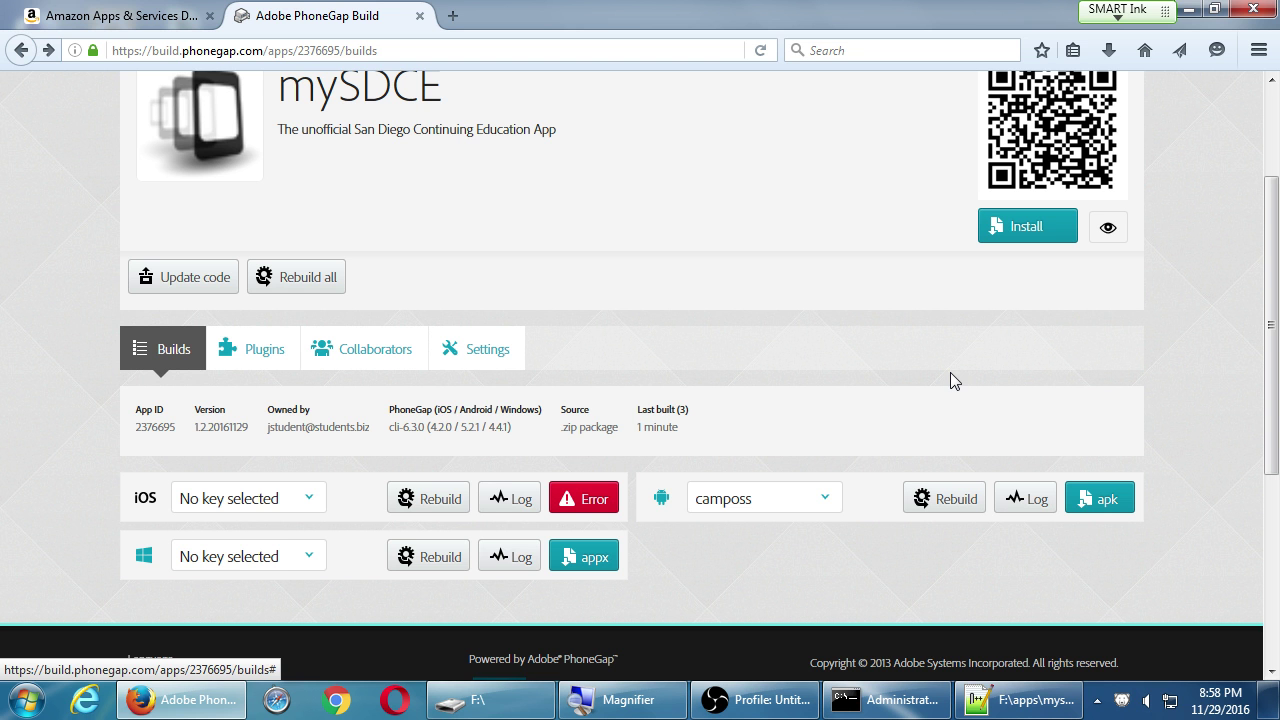
- View the iOS build's key options, and switch to the Amazon Developer Console to review the mySDCE app's submission status and history
click(309, 508)
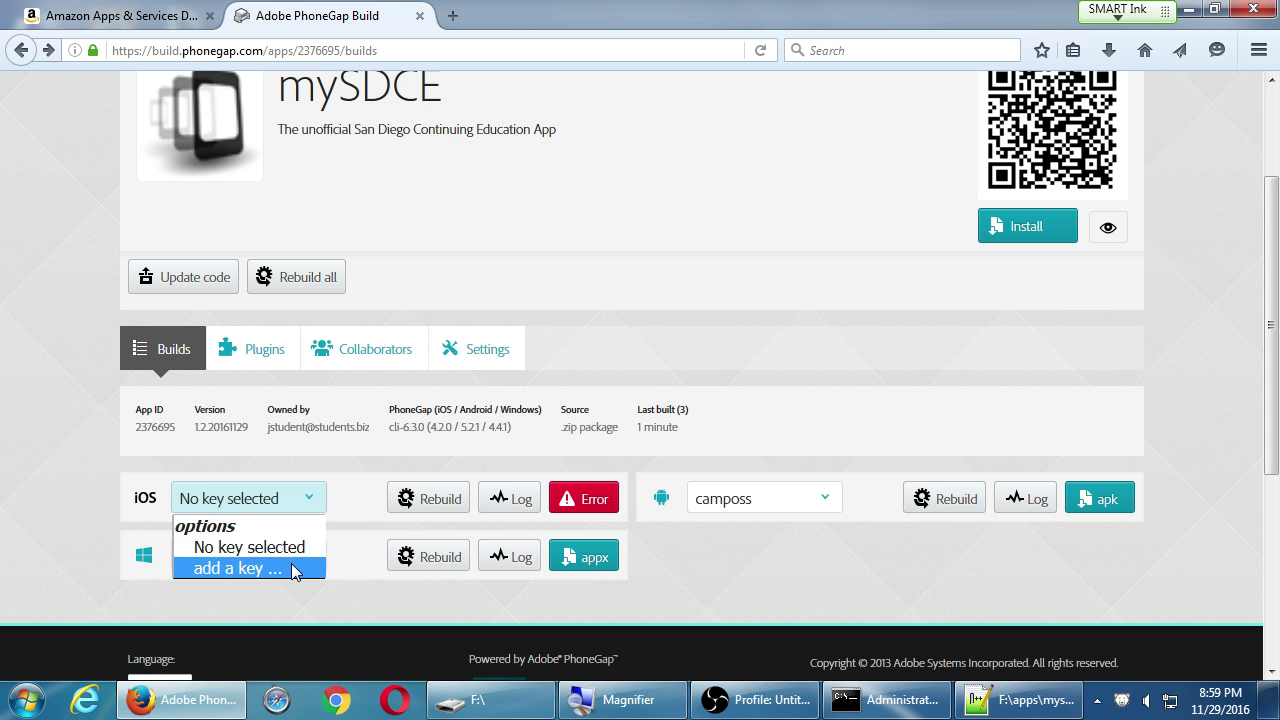
click(348, 506)
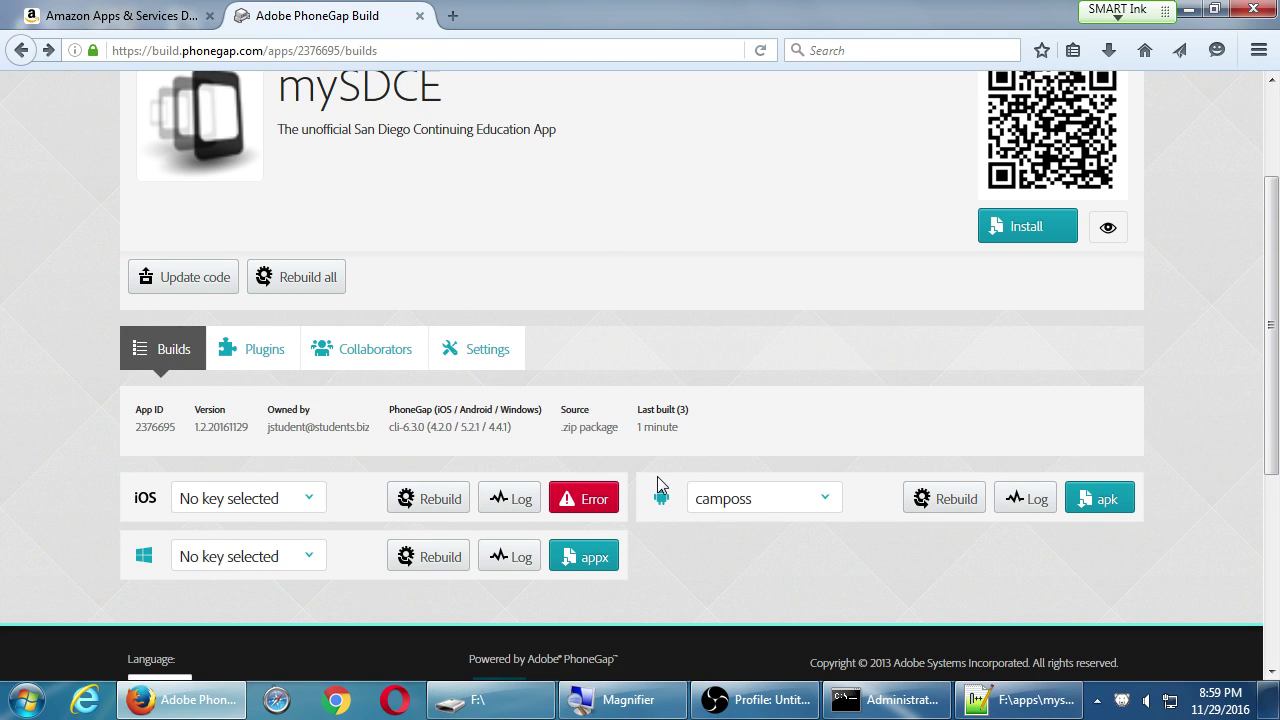
click(140, 16)
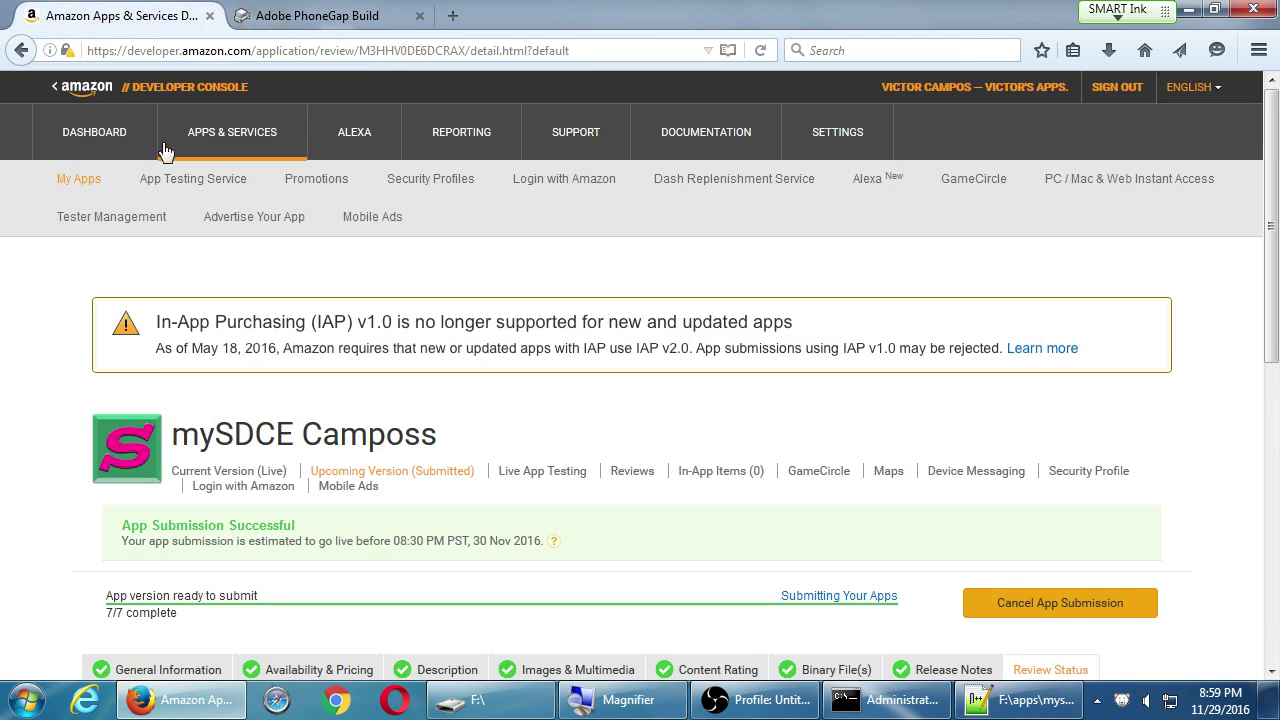
scroll(277, 425, down, 5)
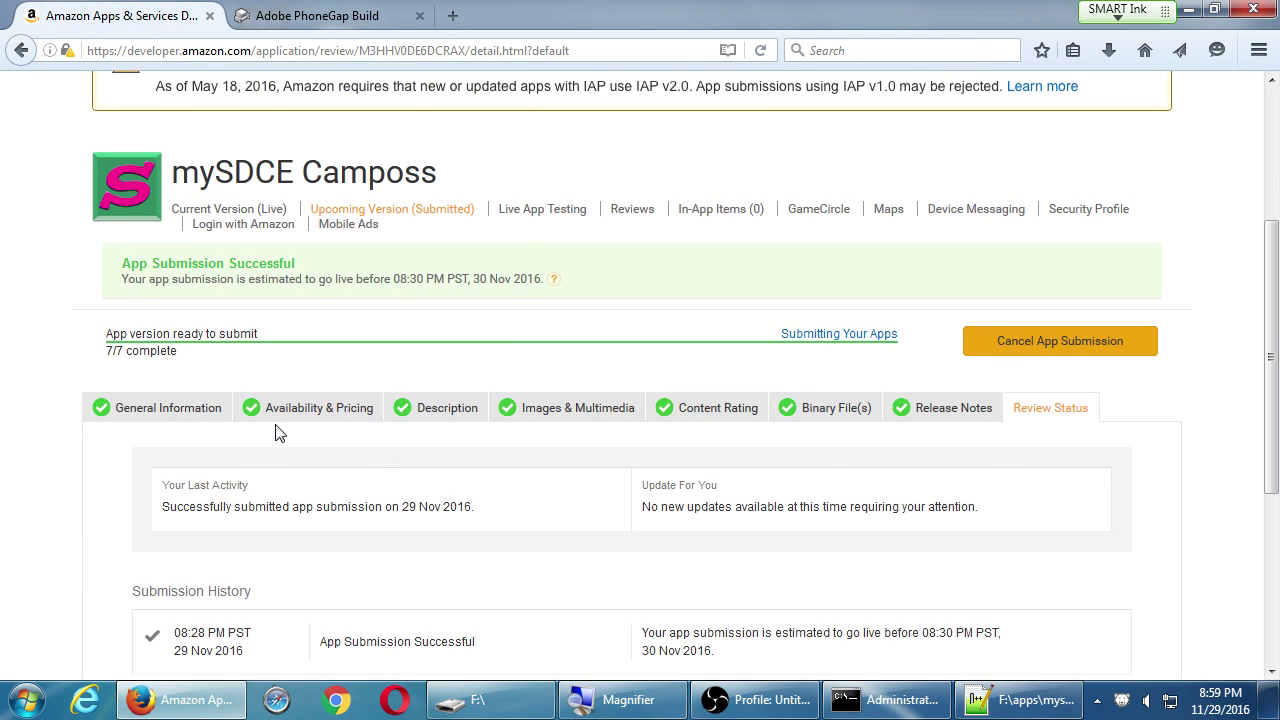
scroll(277, 432, down, 3)
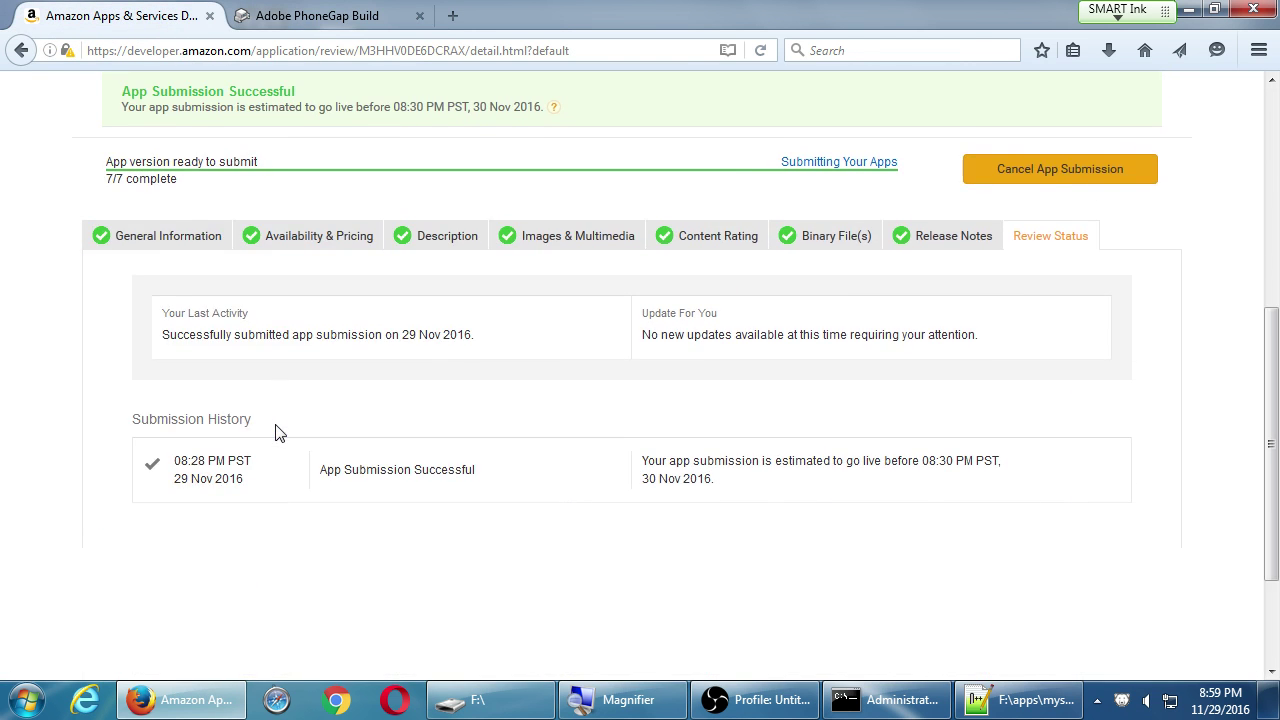
scroll(277, 428, up, 8)
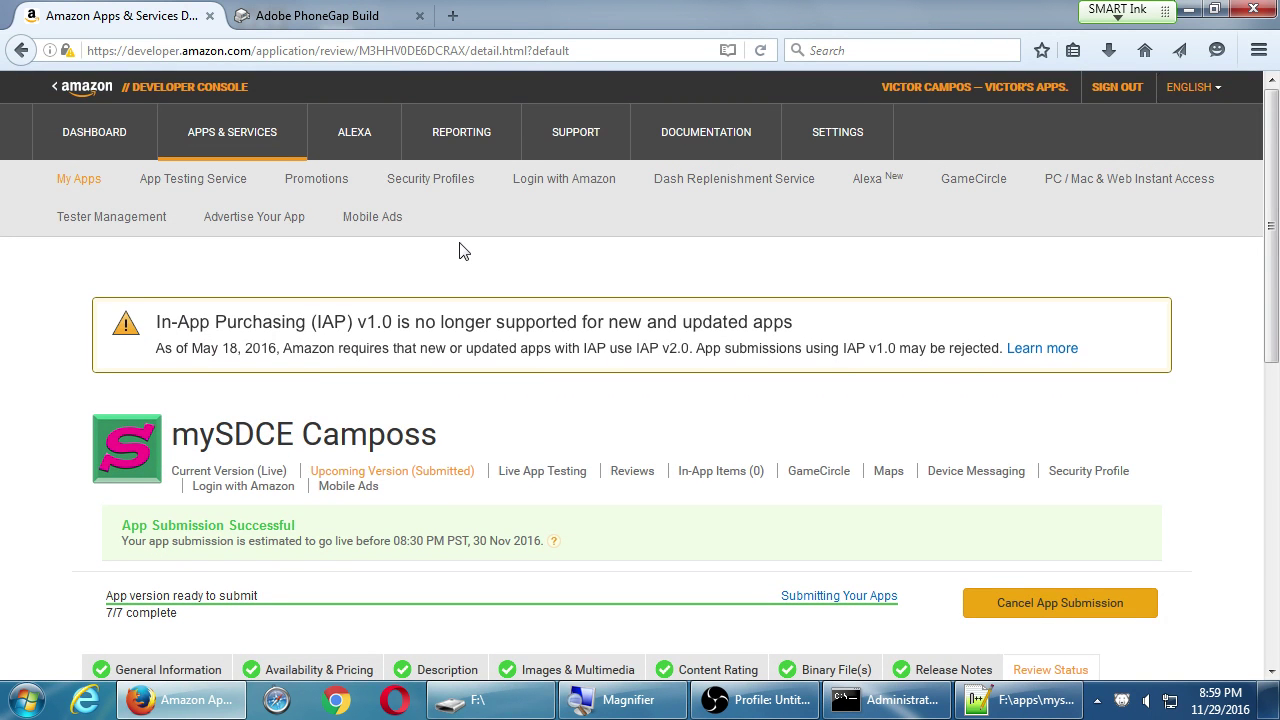
- Return to Adobe PhoneGap Build and review the app's installed plugins and the config.xml version snippet
click(340, 20)
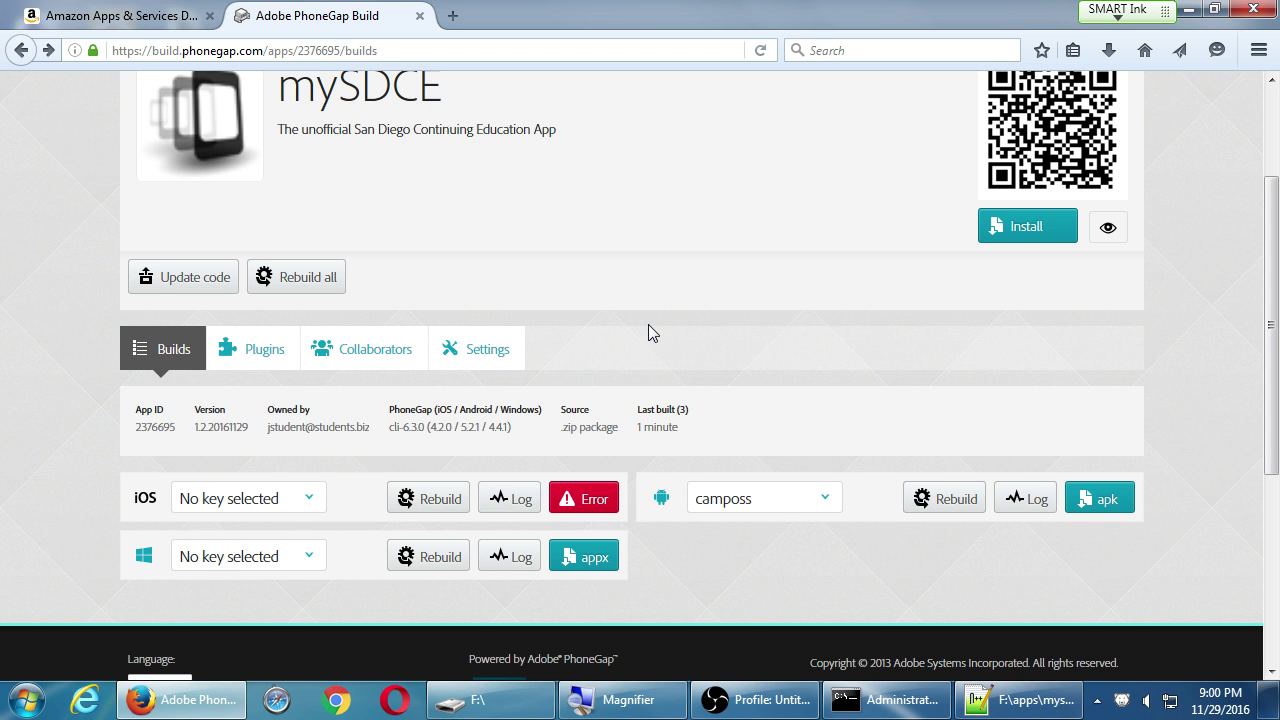
scroll(786, 389, up, 1)
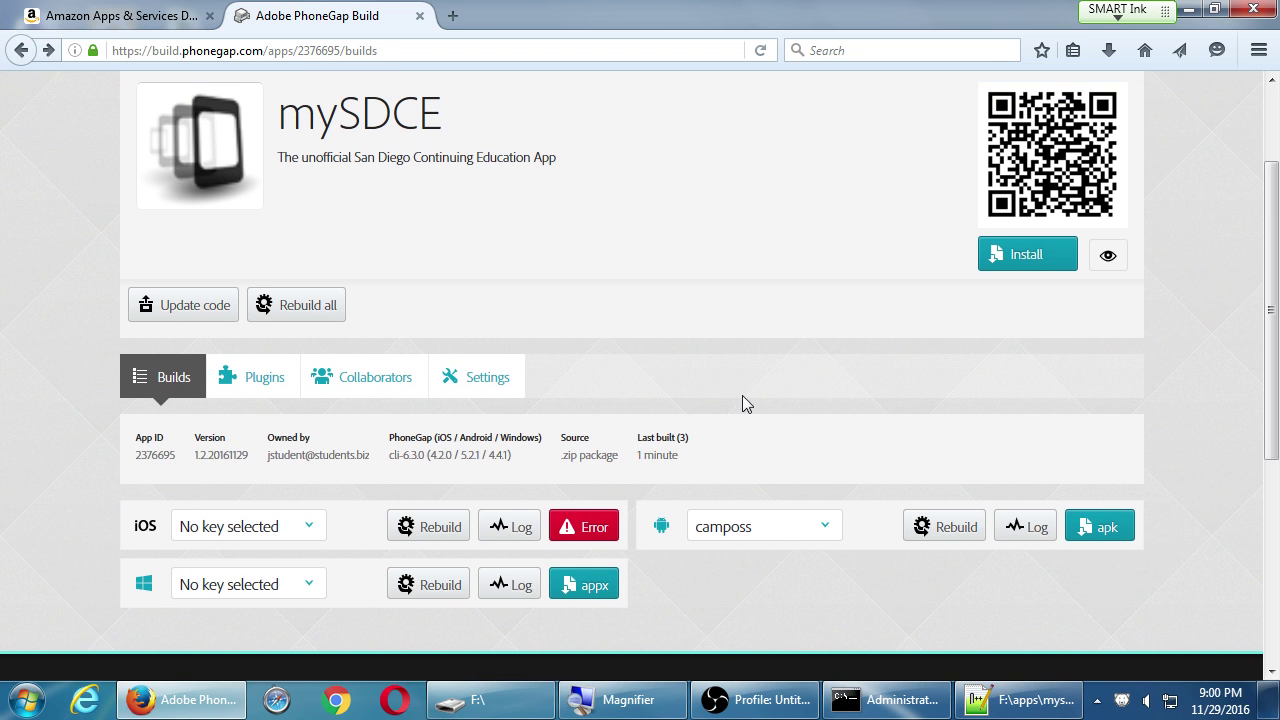
click(900, 518)
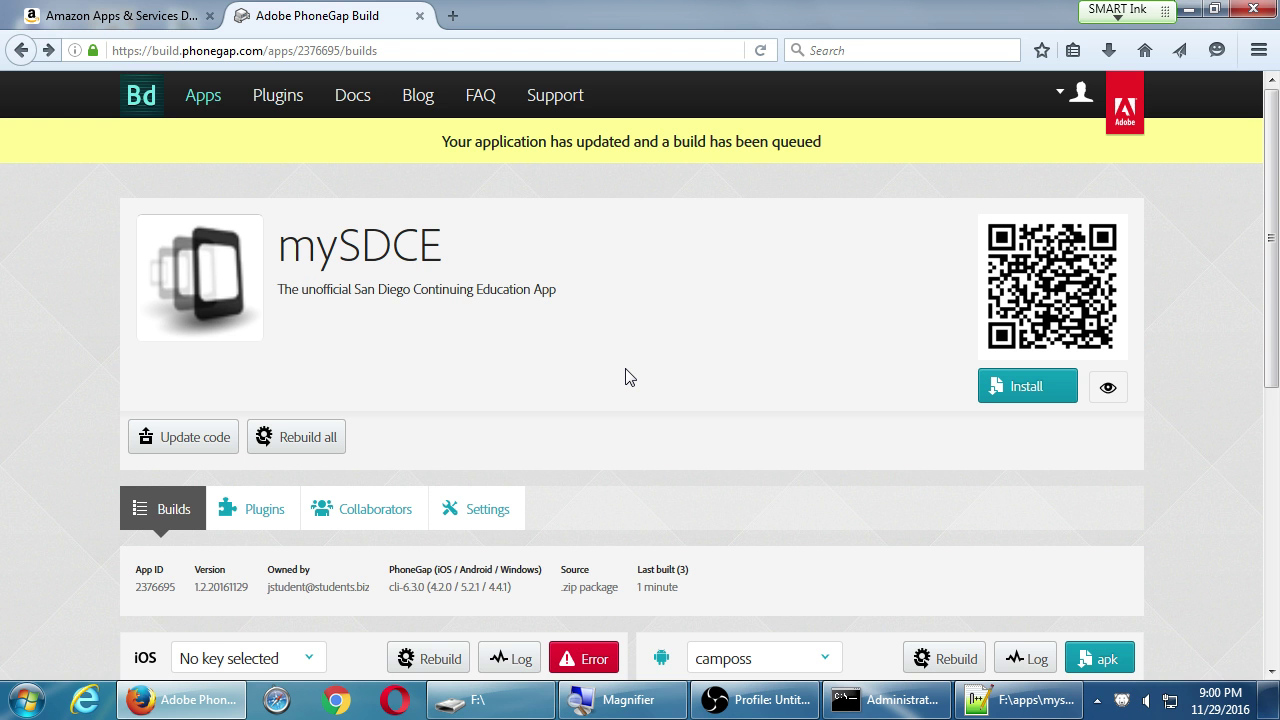
scroll(628, 377, down, 2)
click(280, 395)
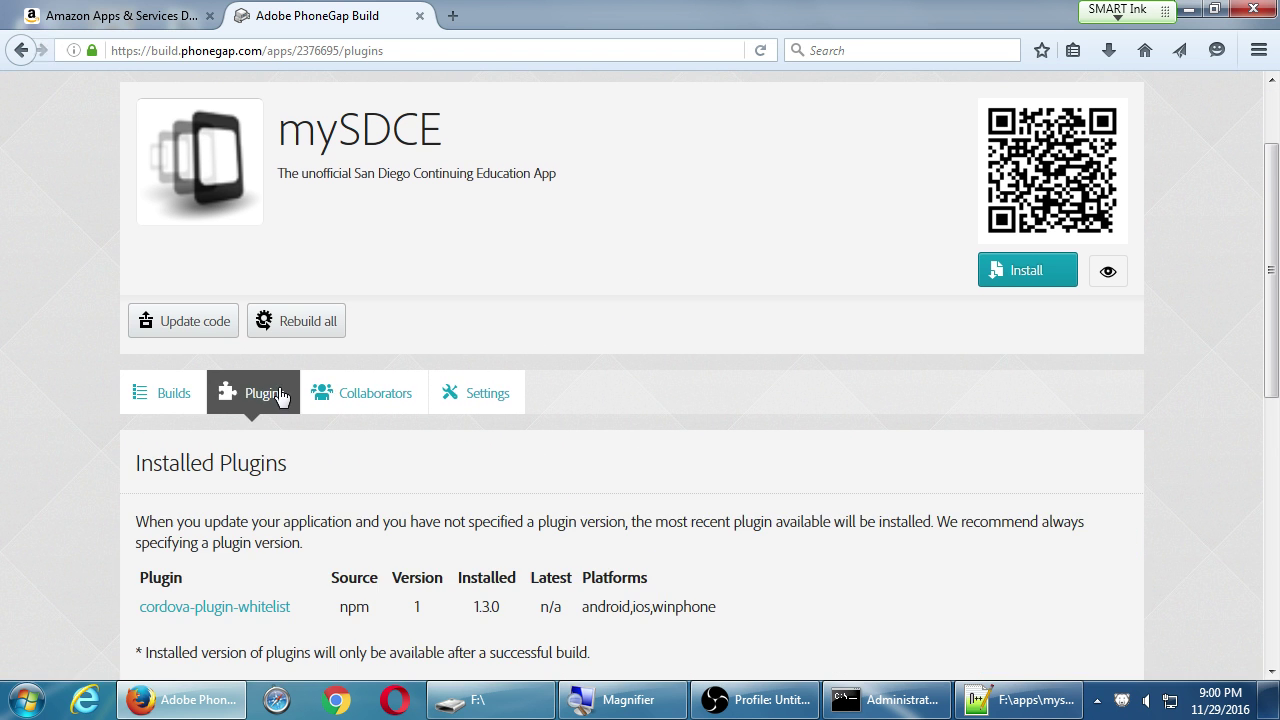
scroll(330, 385, down, 3)
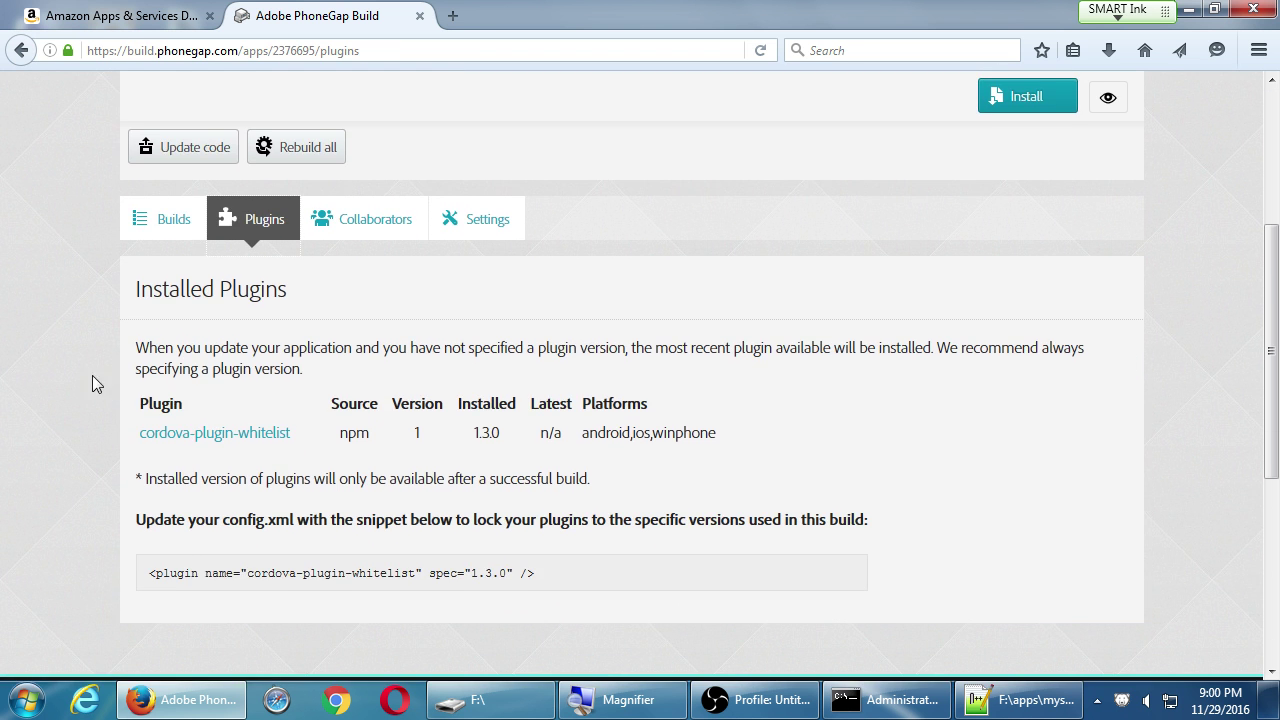
- Review the app's basic settings and Danger Zone, and go back to the builds overview
click(388, 236)
click(465, 233)
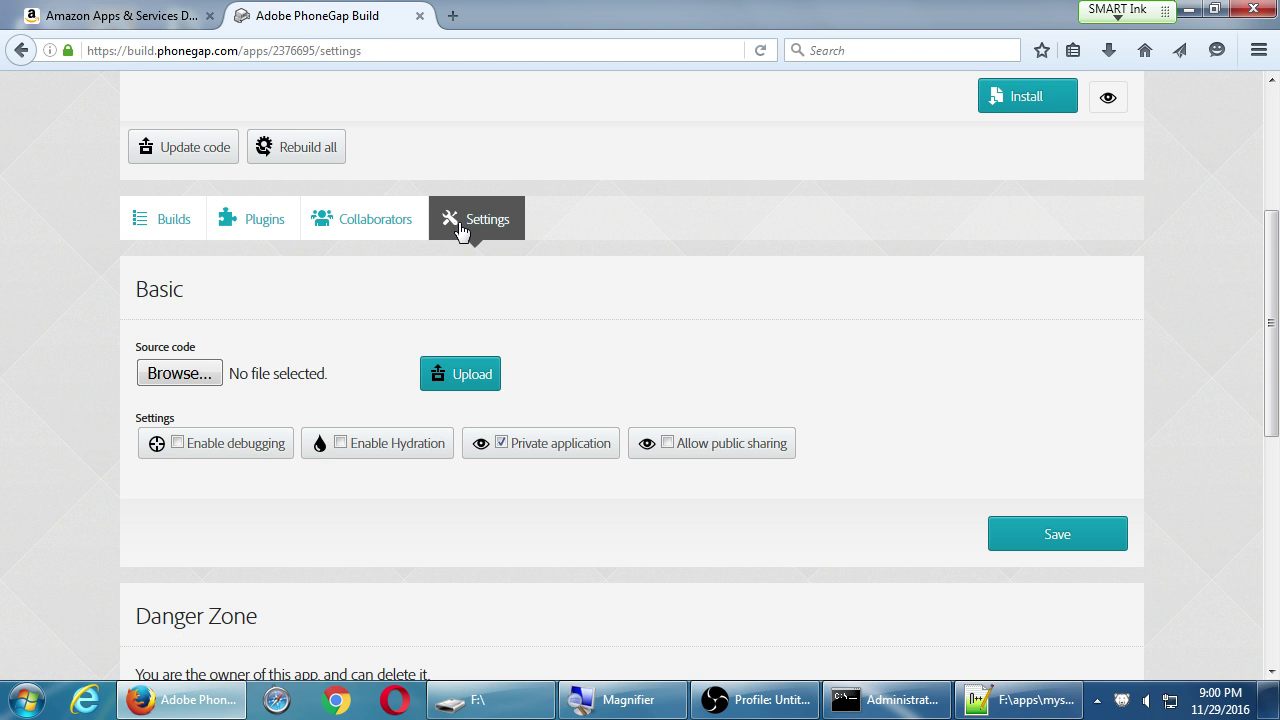
scroll(50, 255, down, 2)
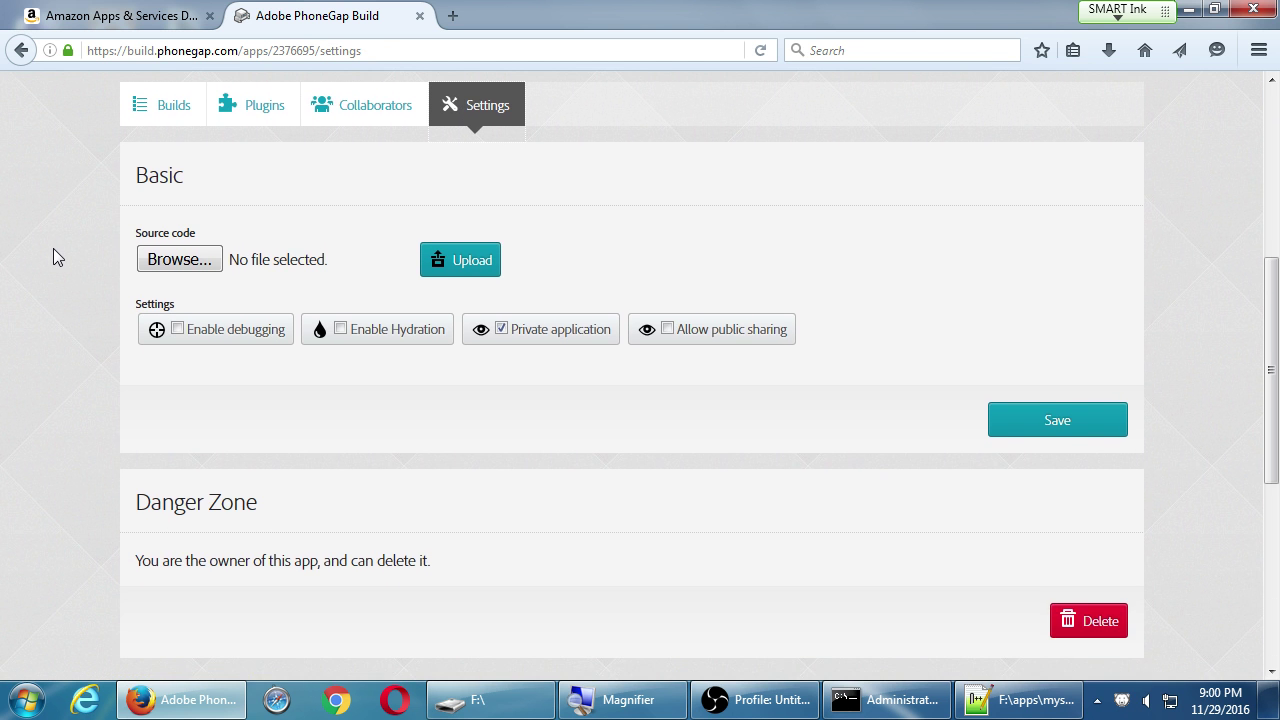
scroll(54, 257, down, 4)
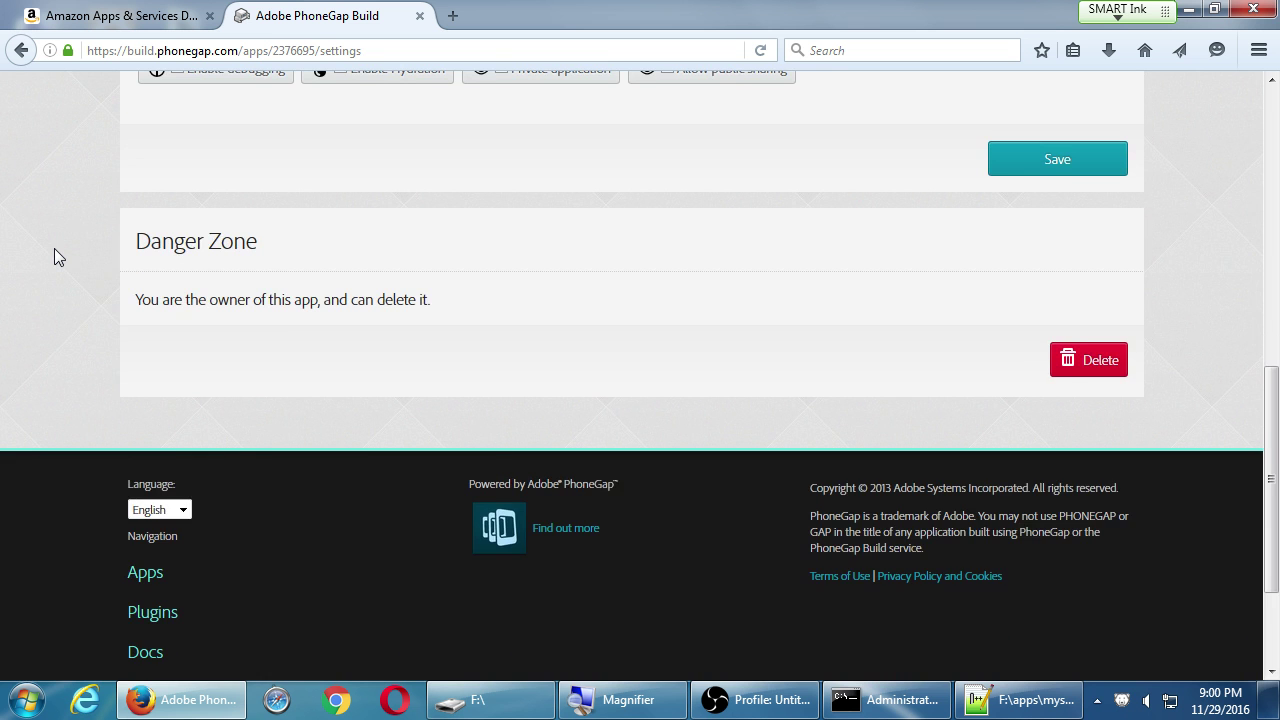
scroll(55, 257, up, 2)
scroll(56, 255, up, 8)
scroll(56, 255, down, 3)
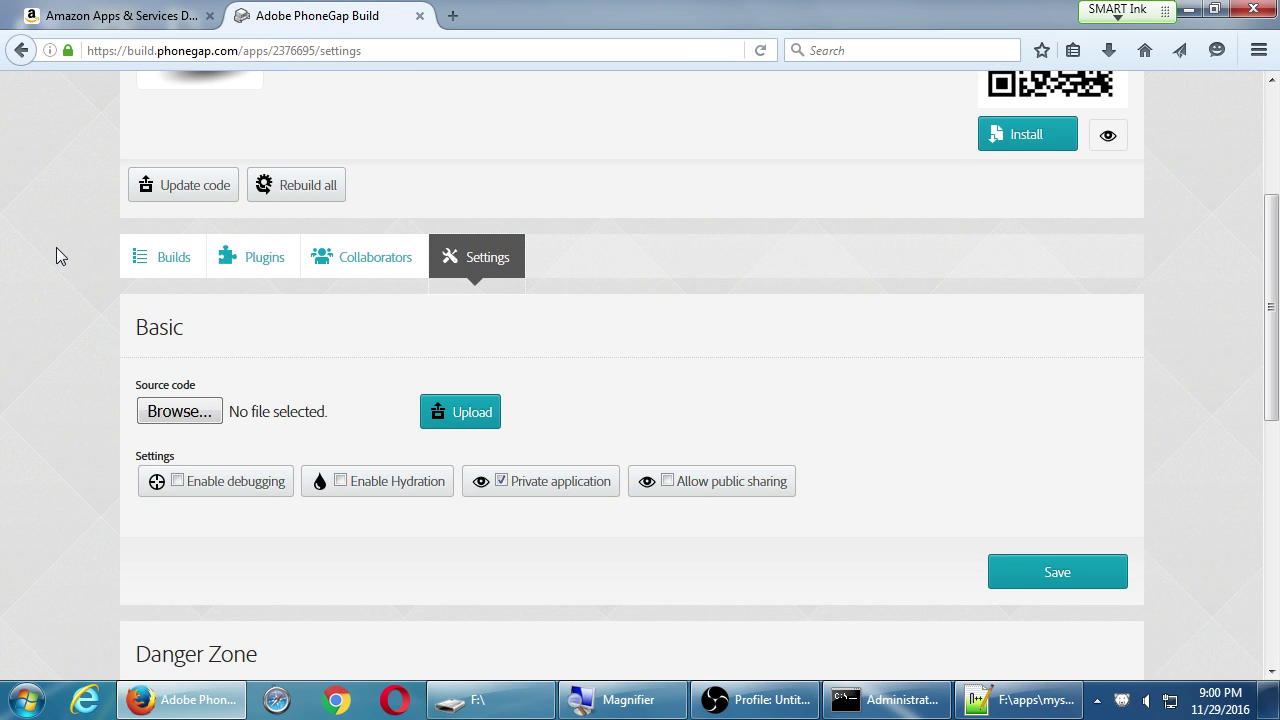
click(172, 258)
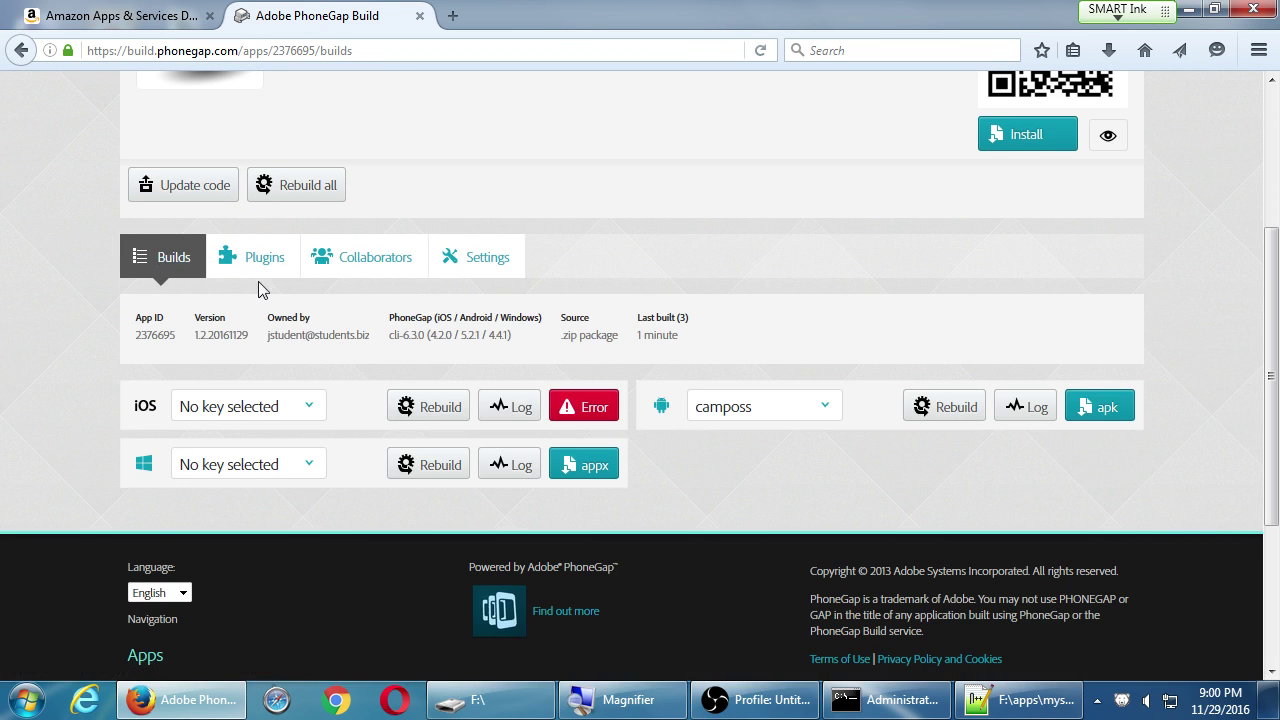
scroll(740, 306, up, 5)
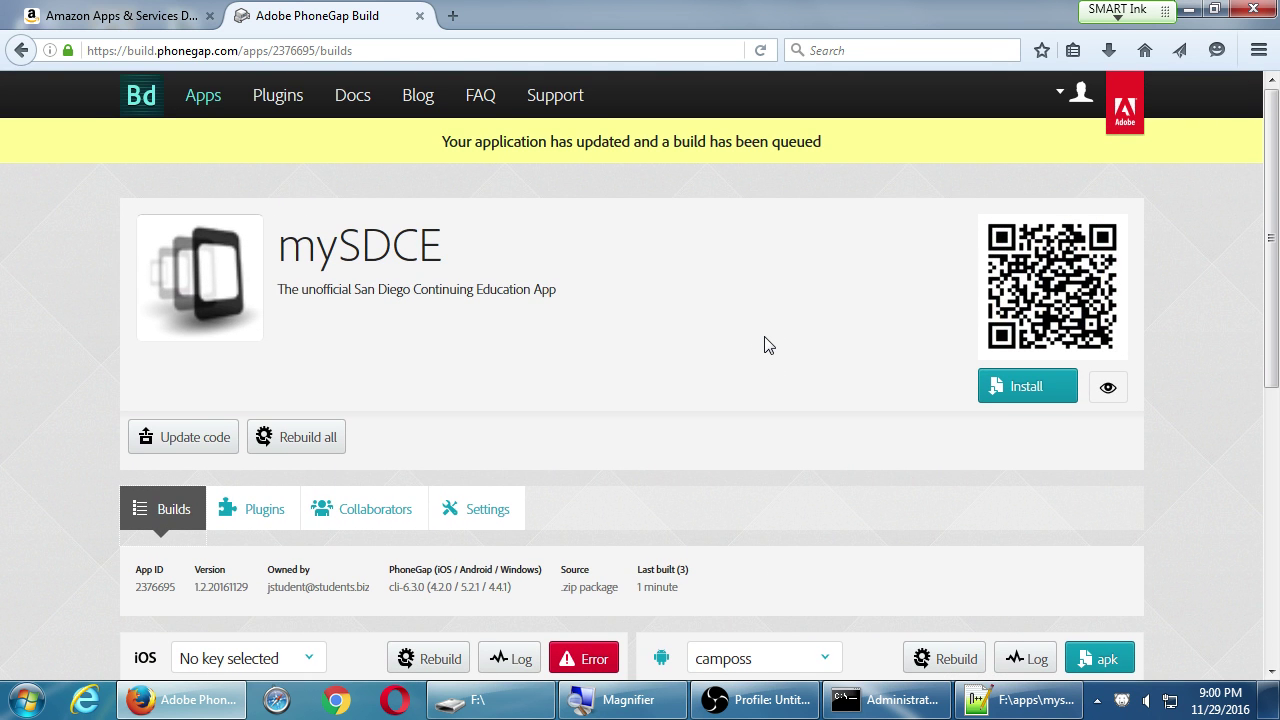
scroll(826, 354, down, 3)
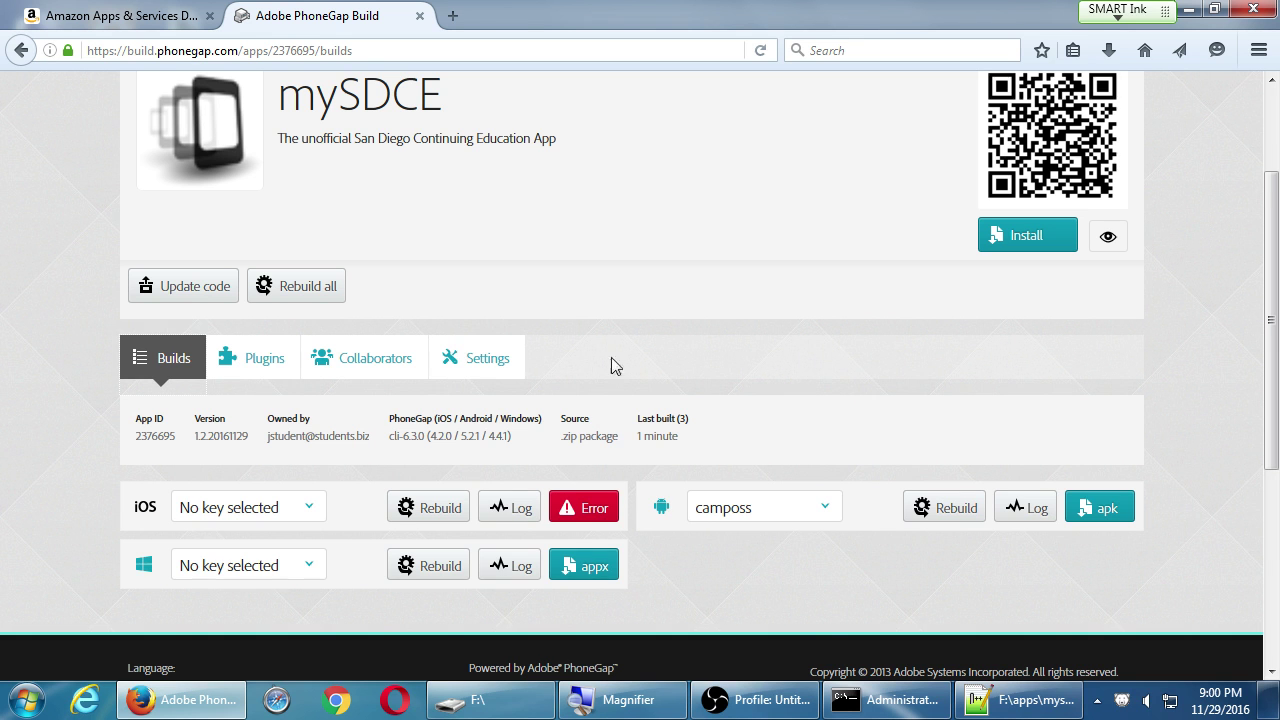
- Revisit the app's settings to look at the delete option, and return to the top of the builds overview
click(476, 360)
scroll(469, 394, down, 3)
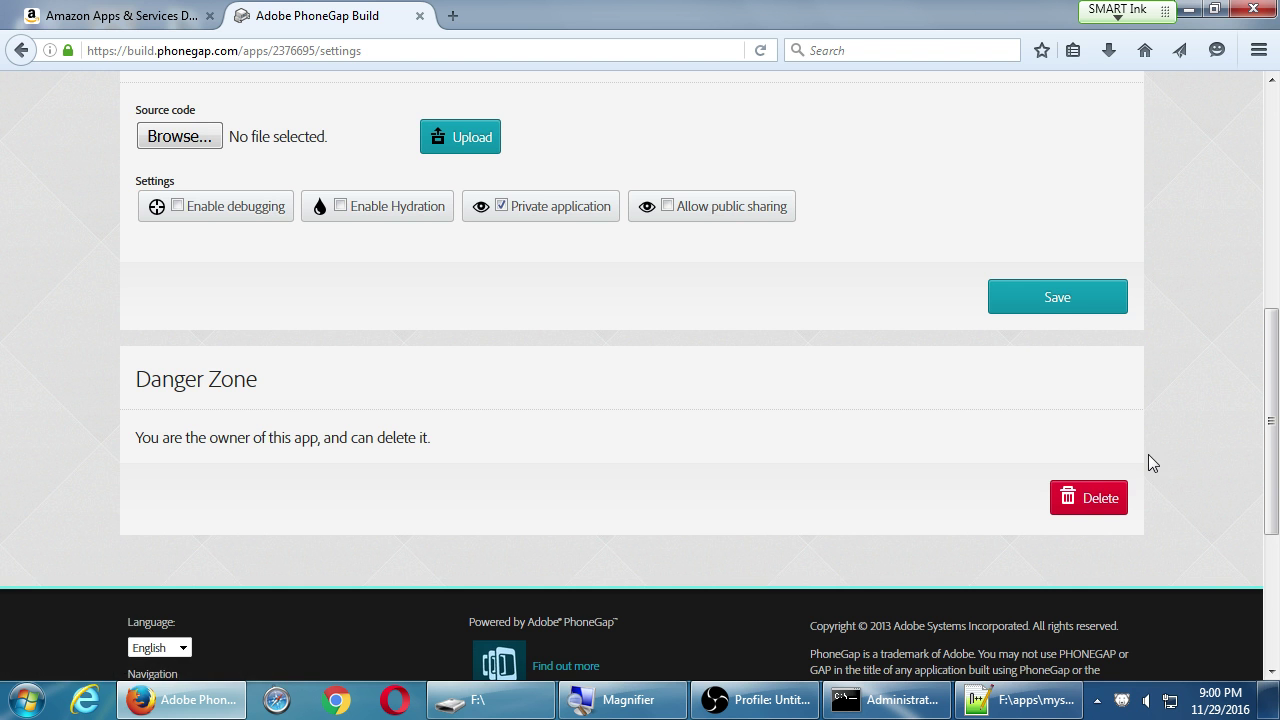
scroll(1148, 456, up, 4)
click(173, 201)
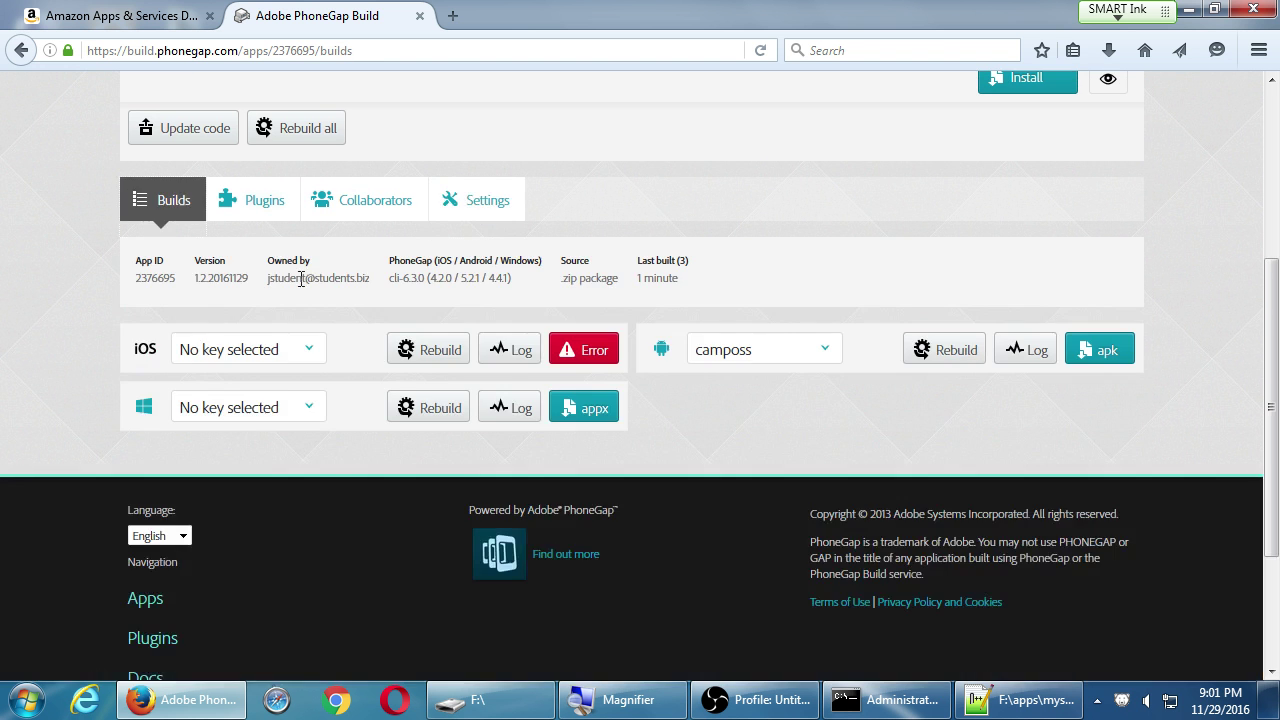
scroll(543, 380, up, 5)
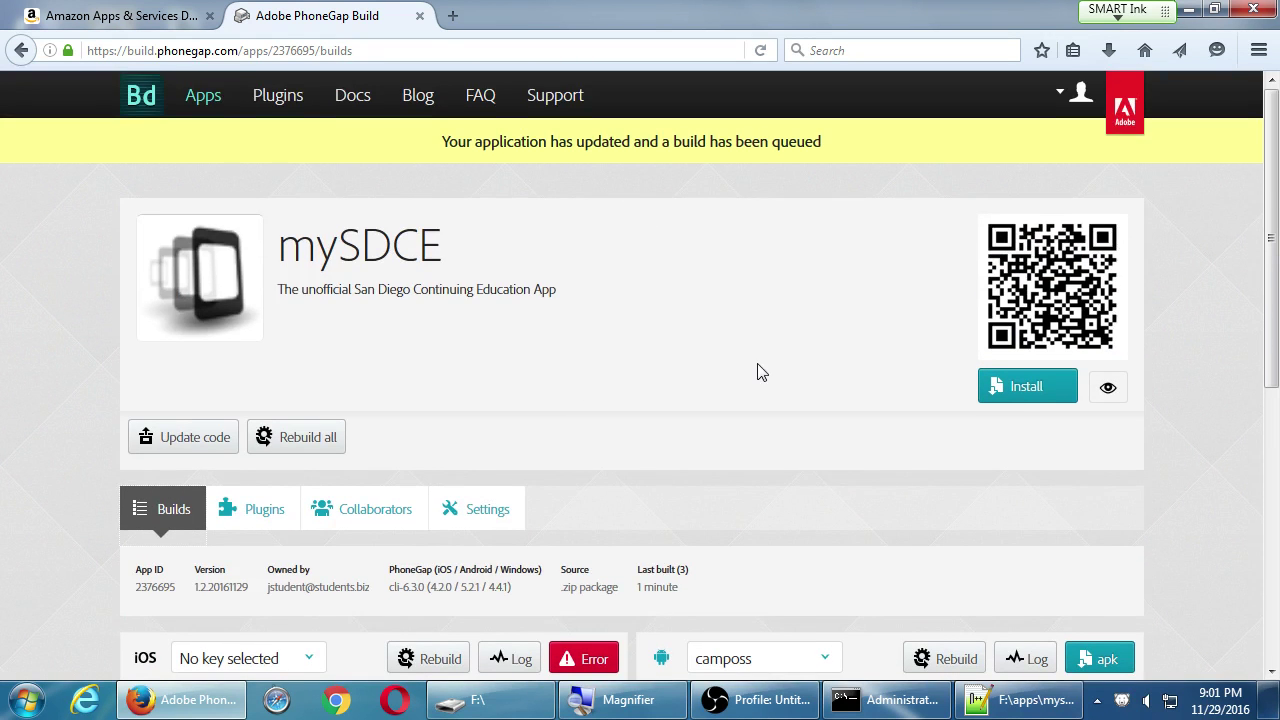
- View the mySDCE install page with its Android and Windows Phone packages, and return to the builds overview
click(1013, 395)
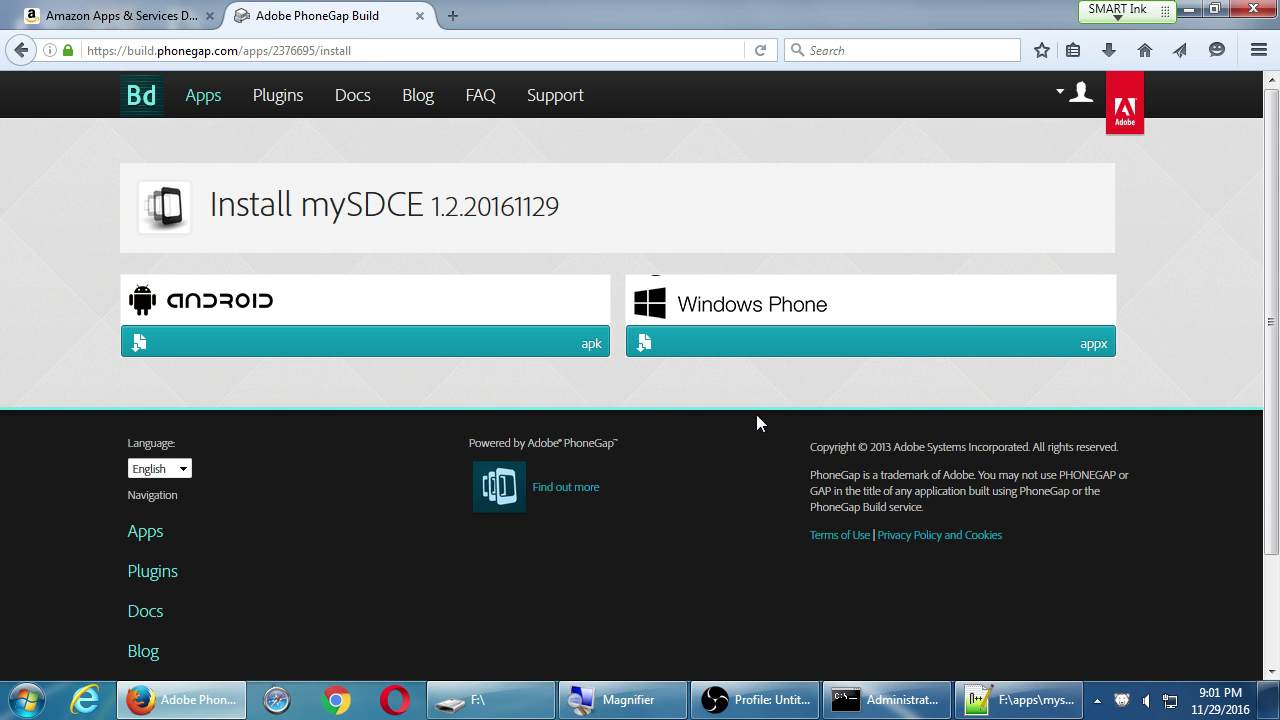
key(alt+Left)
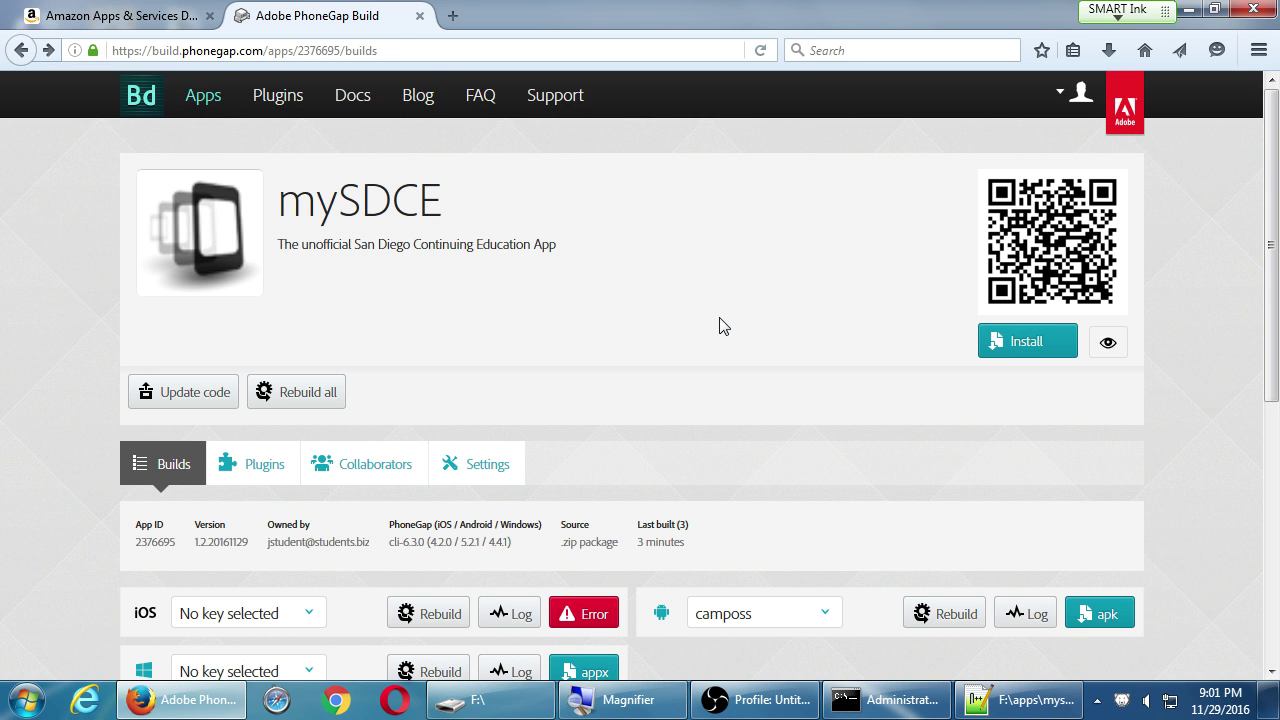
key(ctrl+Tab)
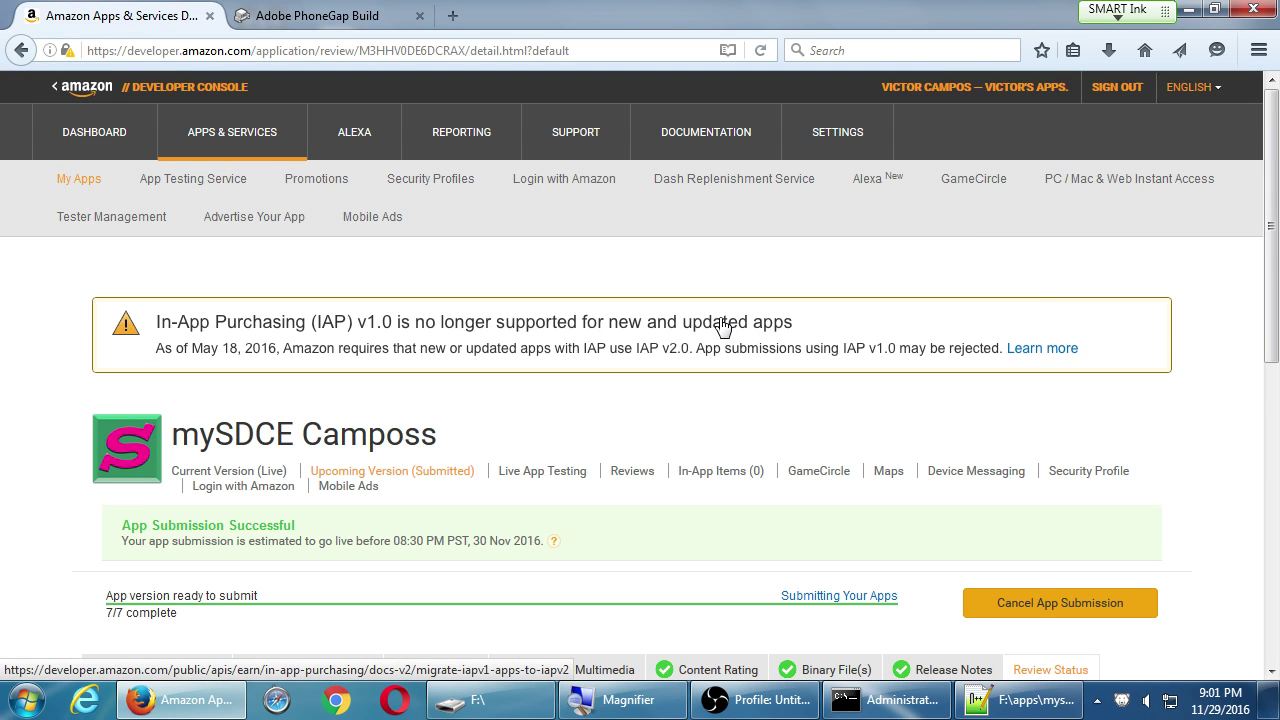
key(ctrl+Tab)
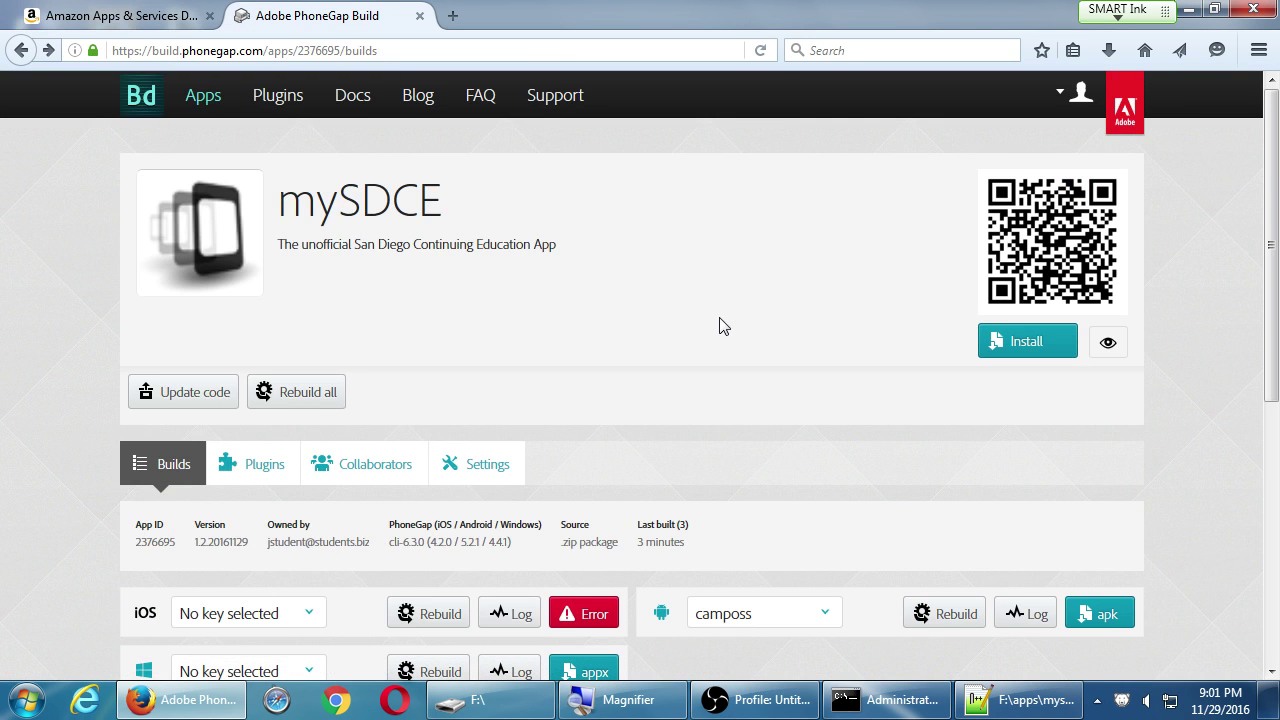
scroll(738, 328, down, 1)
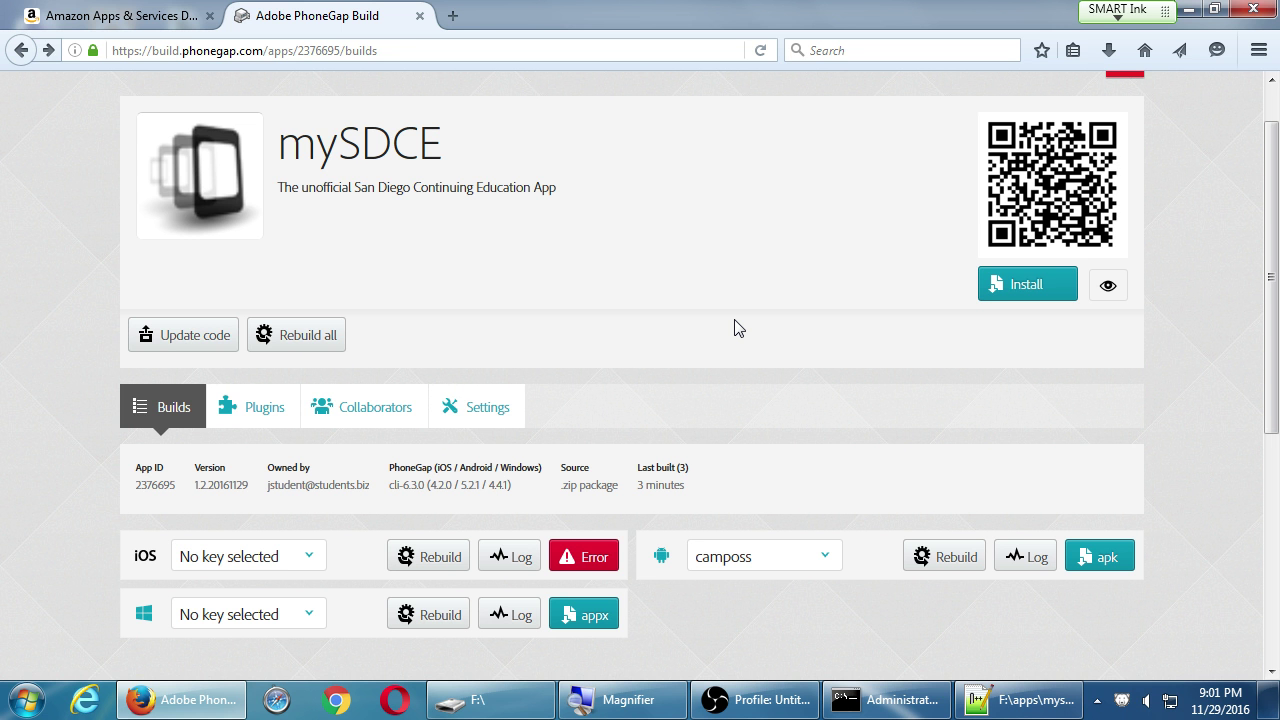
- Search the web for "mac in cloud" in a new browser tab and open the MacinCloud website
key(ctrl+t)
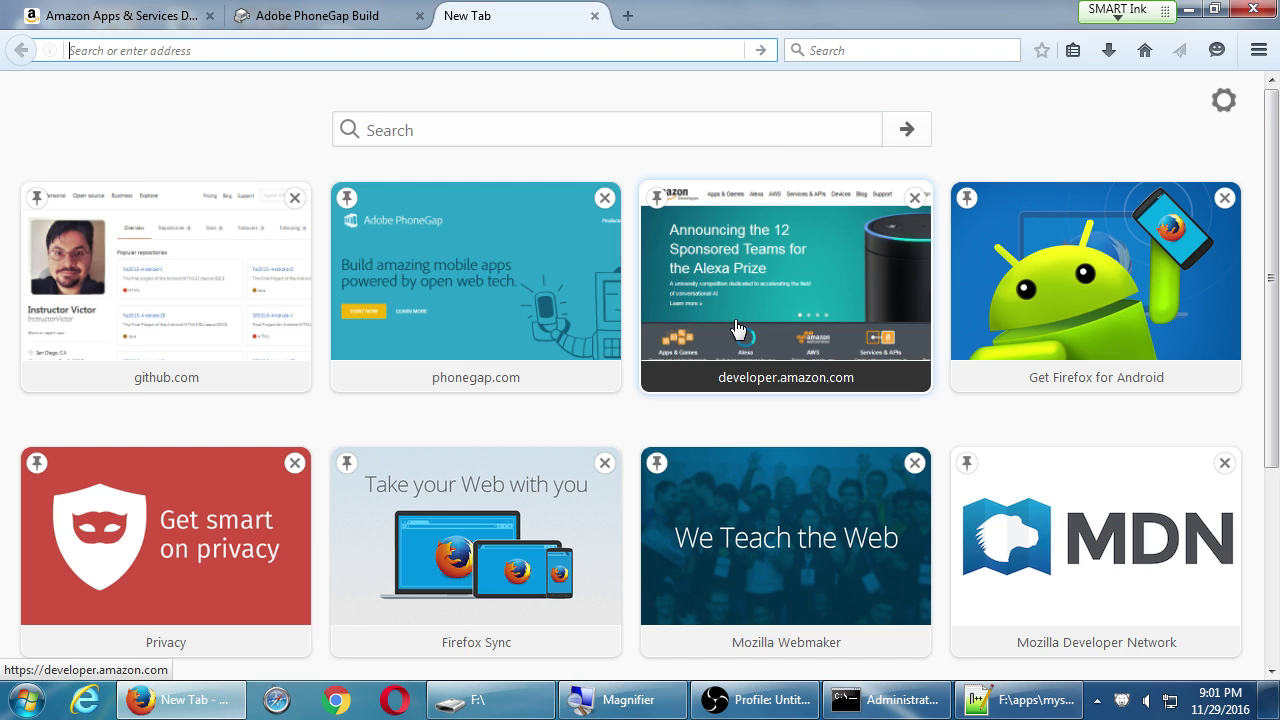
text(mac in cloud)
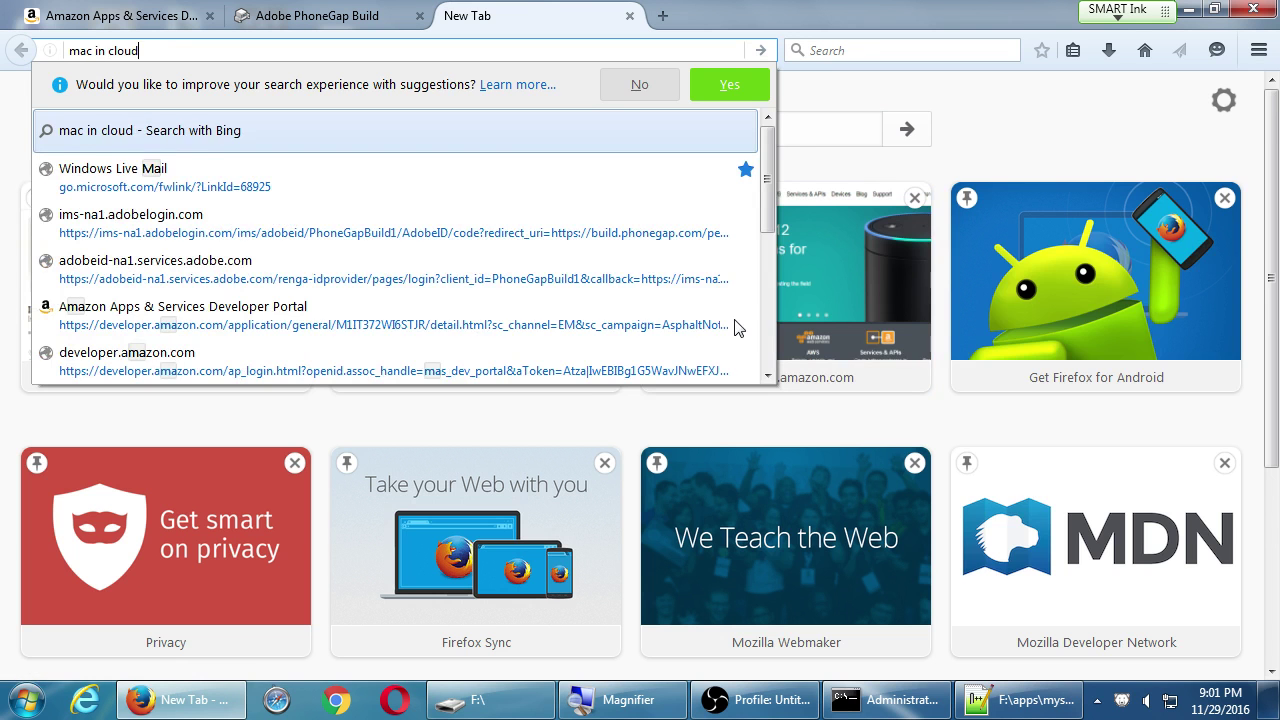
key(Return)
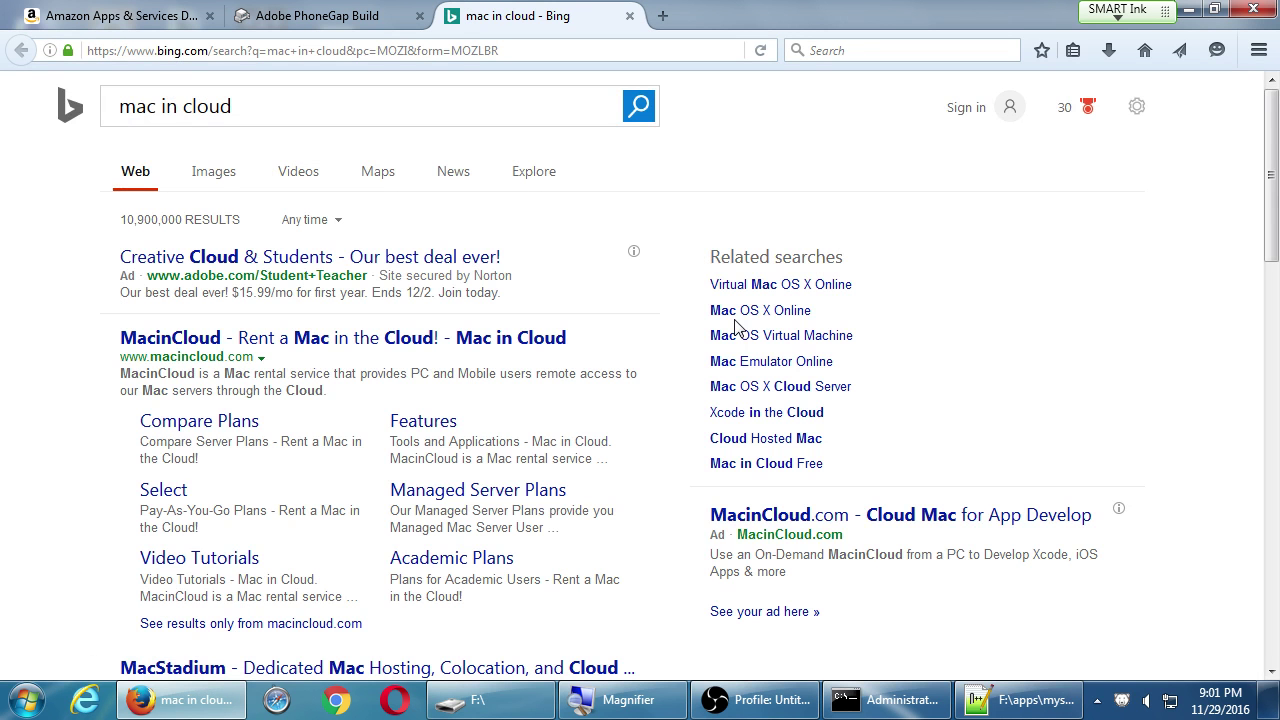
click(405, 342)
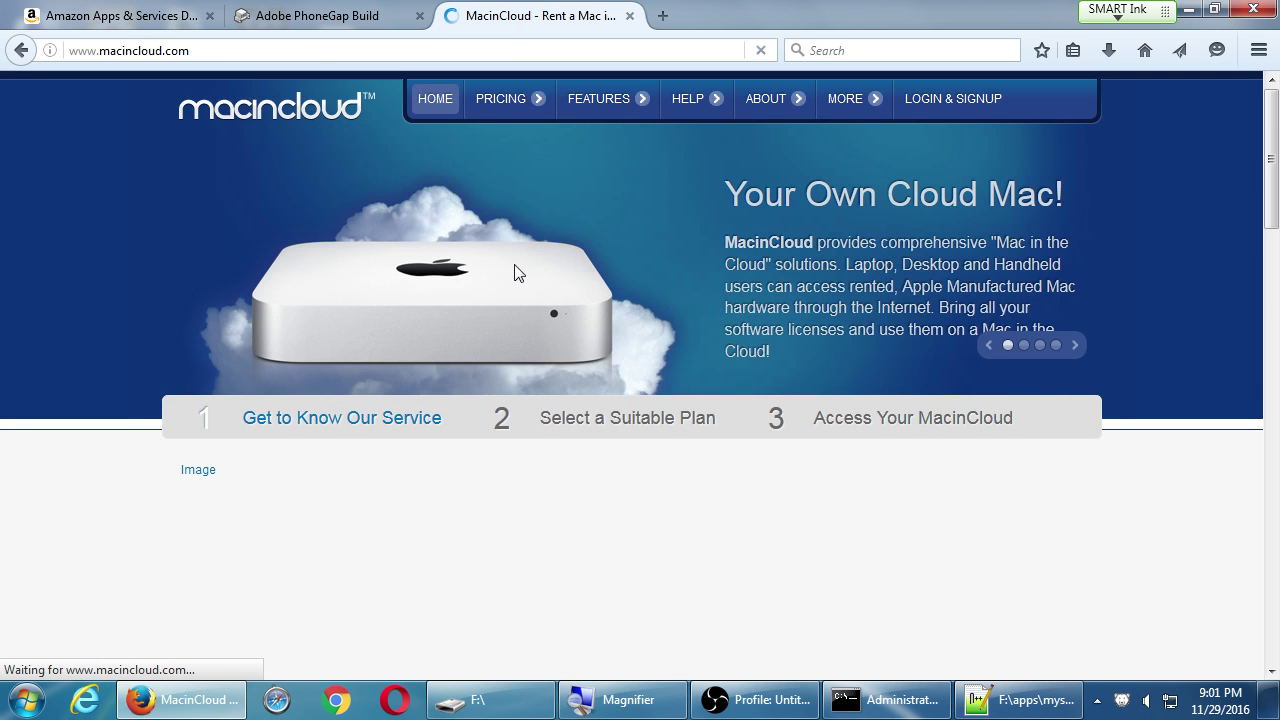
- Examine MacinCloud's plan comparison, covering prices, access types and included tools for each plan
scroll(592, 269, down, 2)
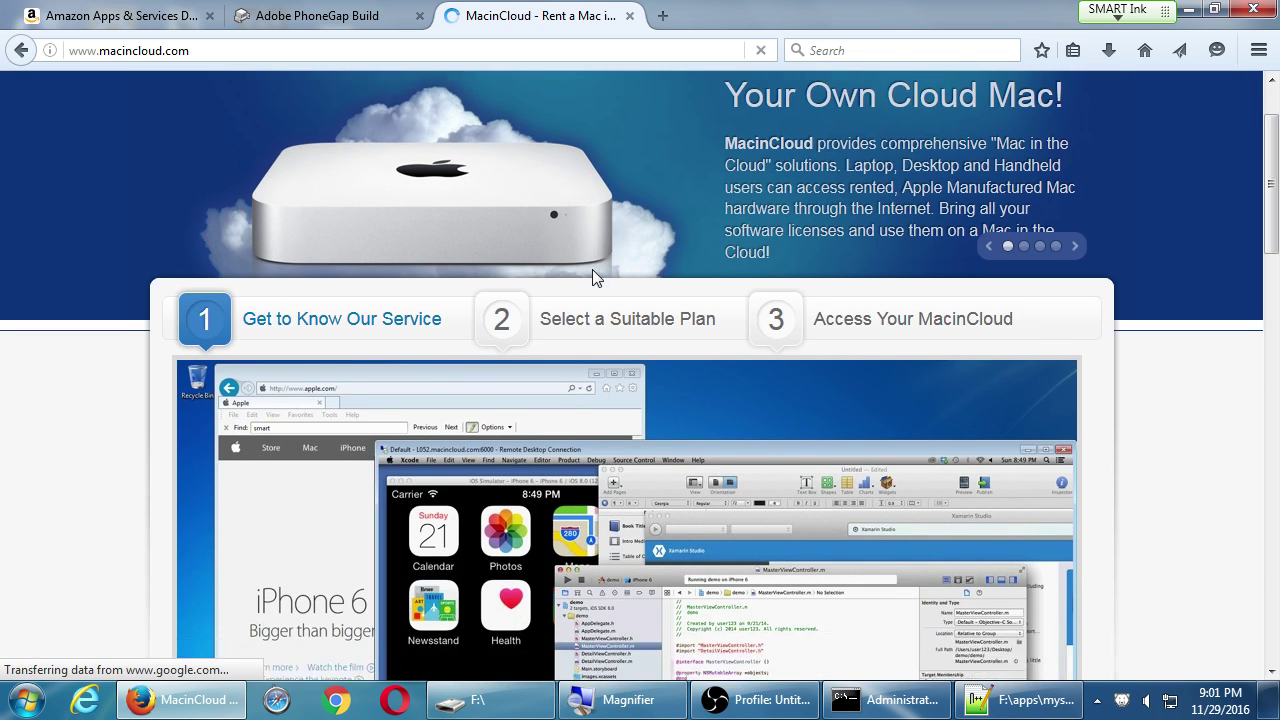
scroll(592, 269, down, 3)
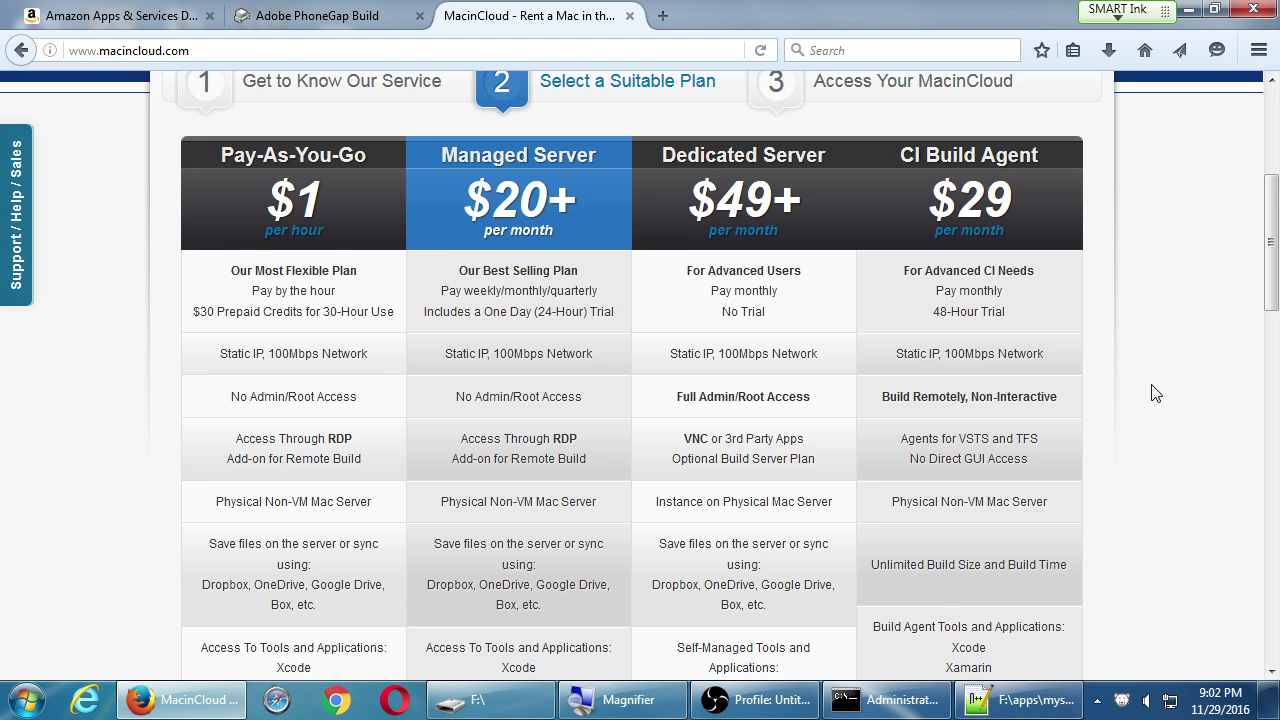
scroll(1155, 393, down, 1)
scroll(1155, 393, down, 2)
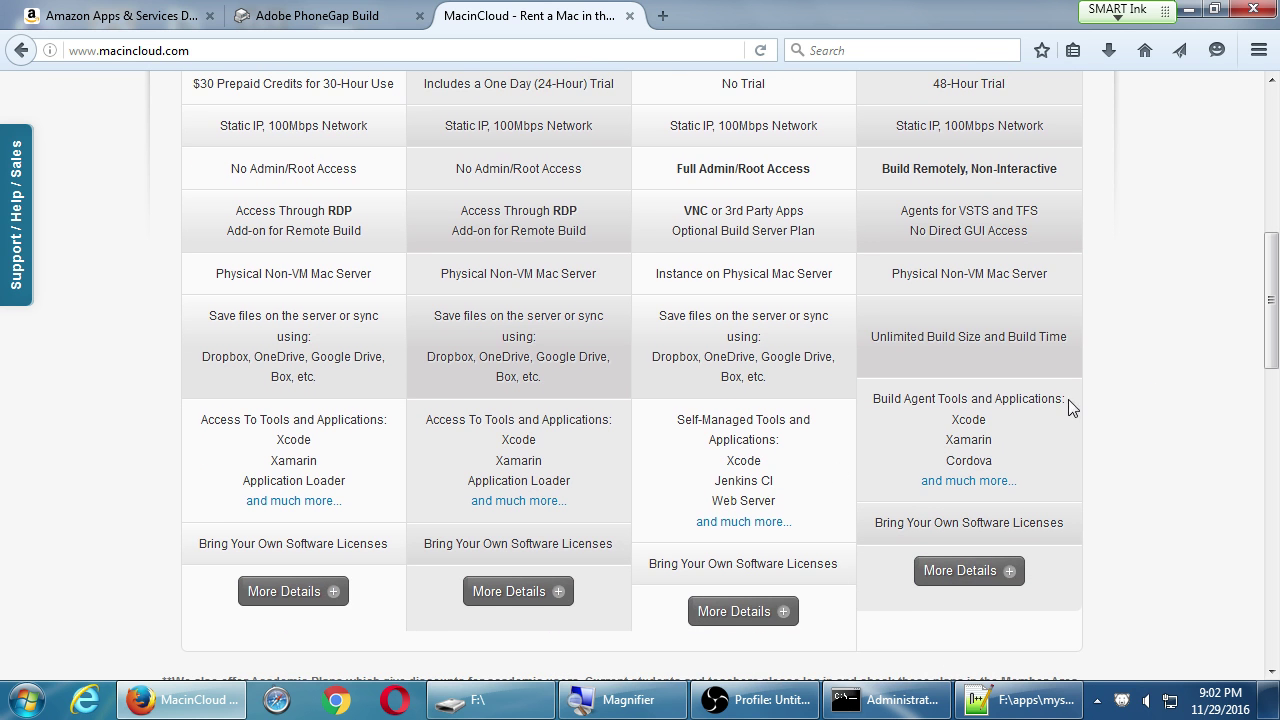